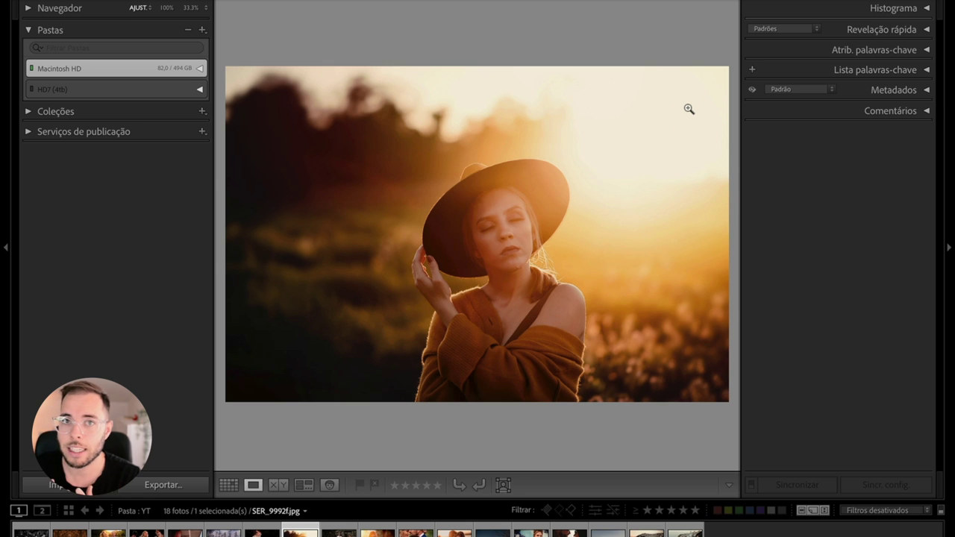
Step: Switch the Library to the thumbnail grid of the YT folder's 18 photos
key("g")
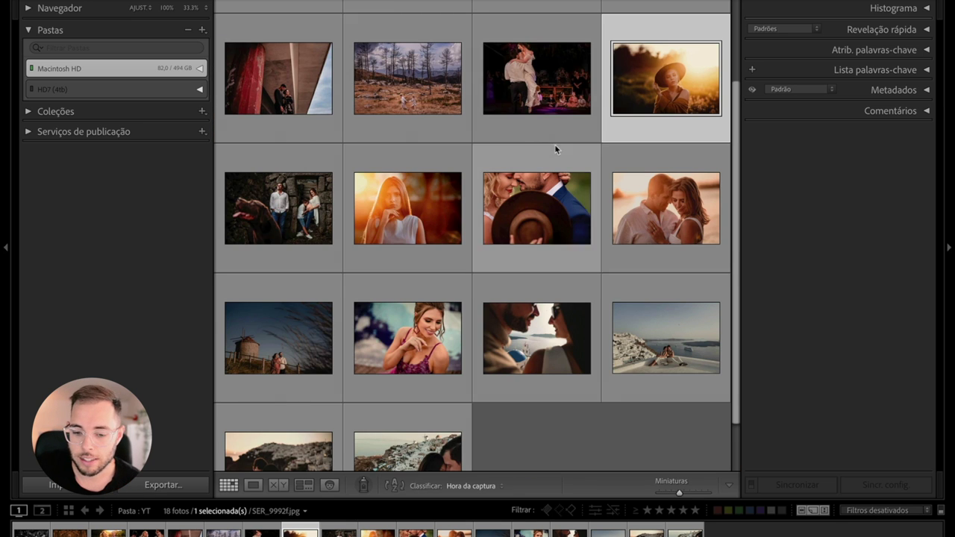
Step: Preview the wedding dance photo, then open the sunset couple photo SER_5325 in Loupe view
double_click(546, 90)
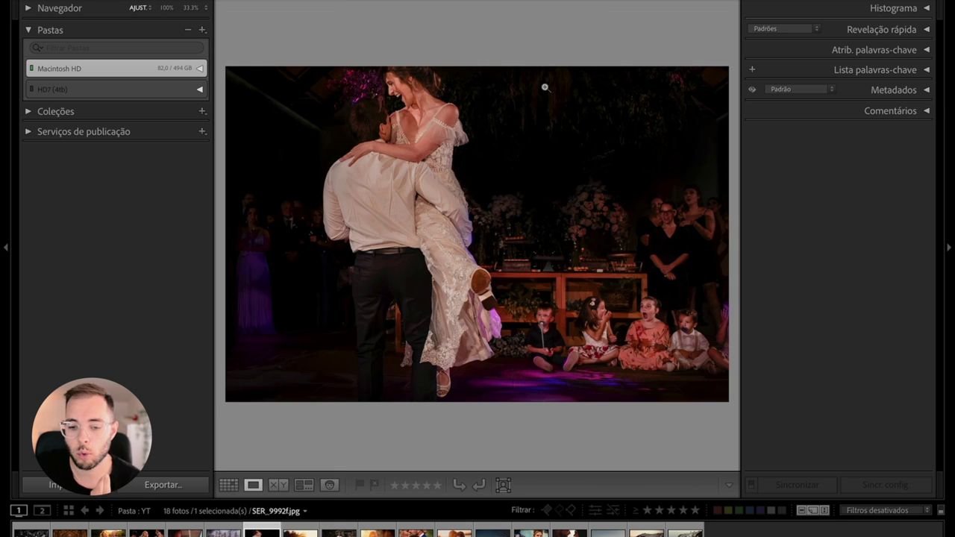
key("g")
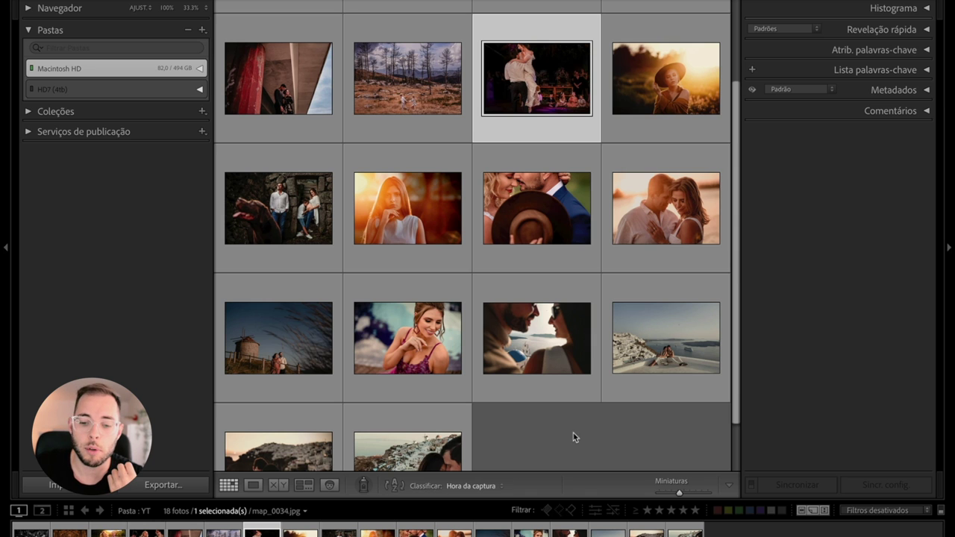
left_click(672, 131)
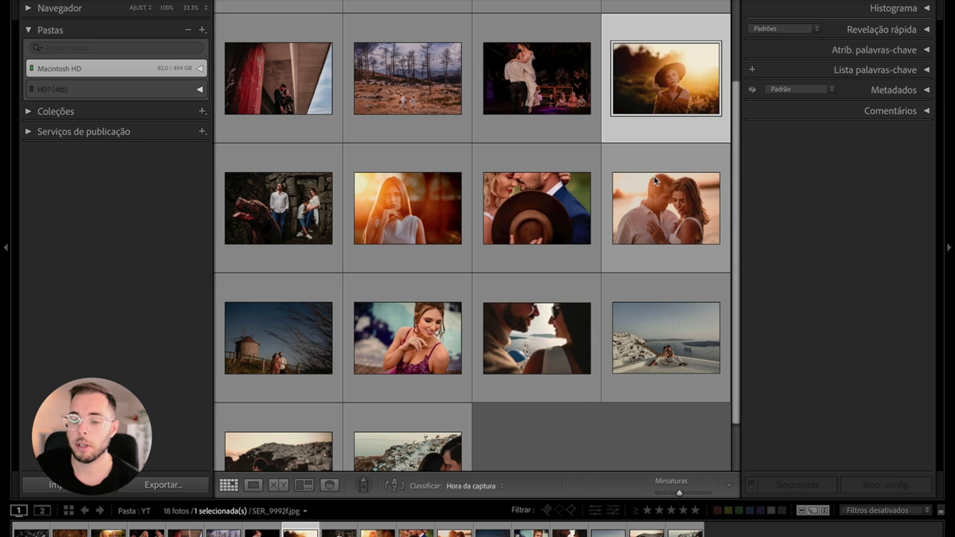
scroll(660, 157, "up", 2)
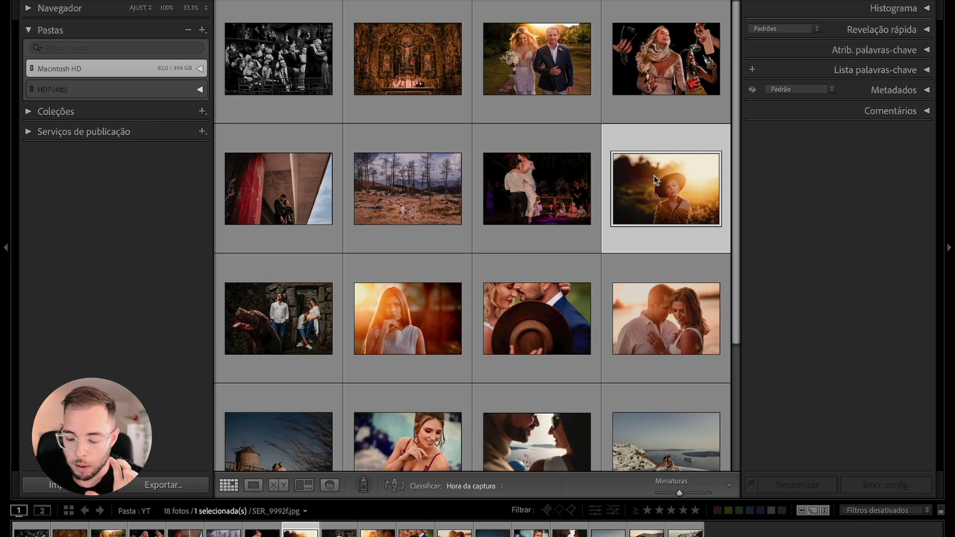
double_click(652, 293)
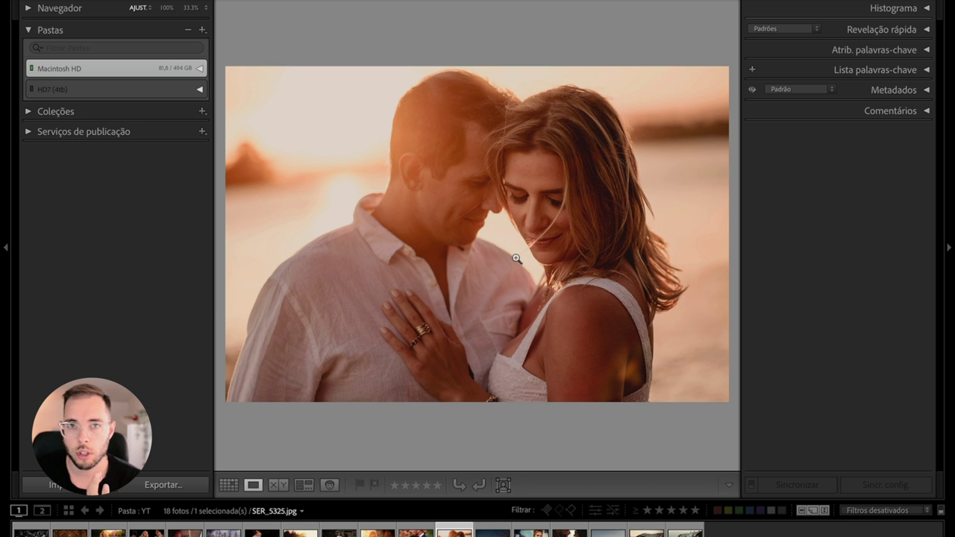
Step: Zoom in on the couple, then view the family-and-dog shot SER_2270 and the drinks photo SER_9869
left_click(516, 258)
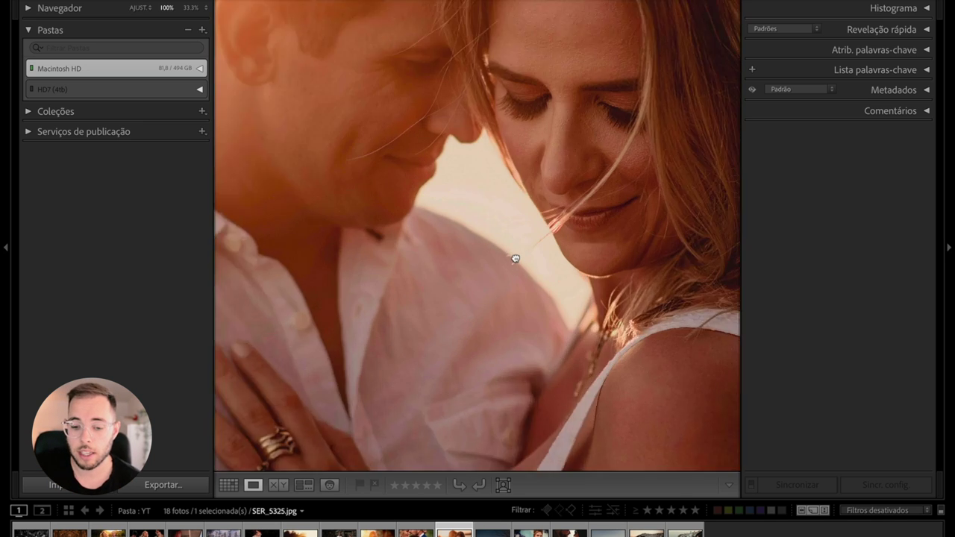
key("g")
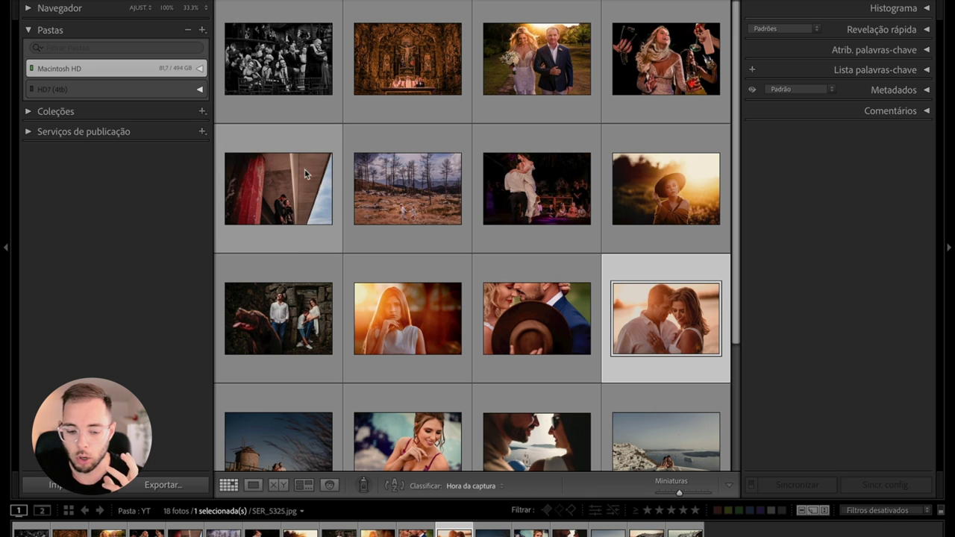
double_click(294, 311)
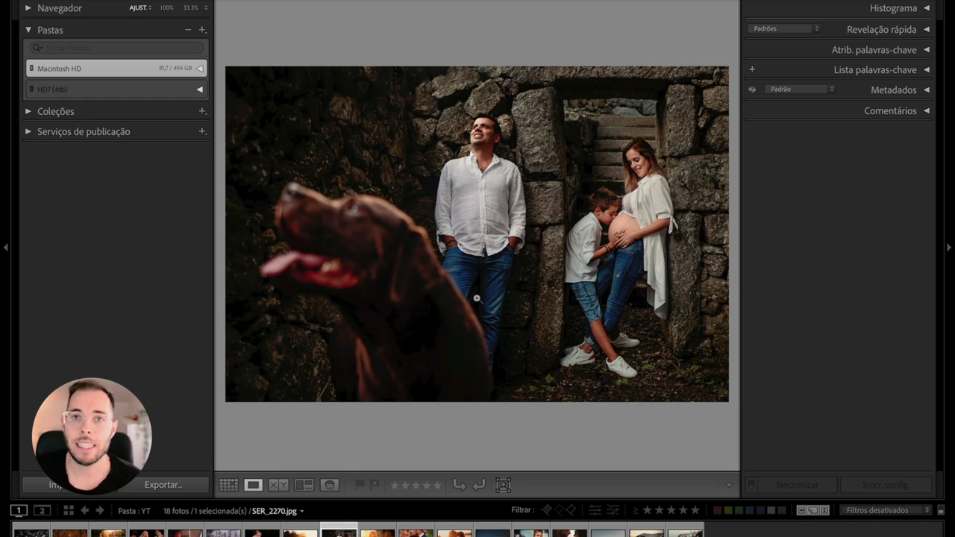
double_click(476, 298)
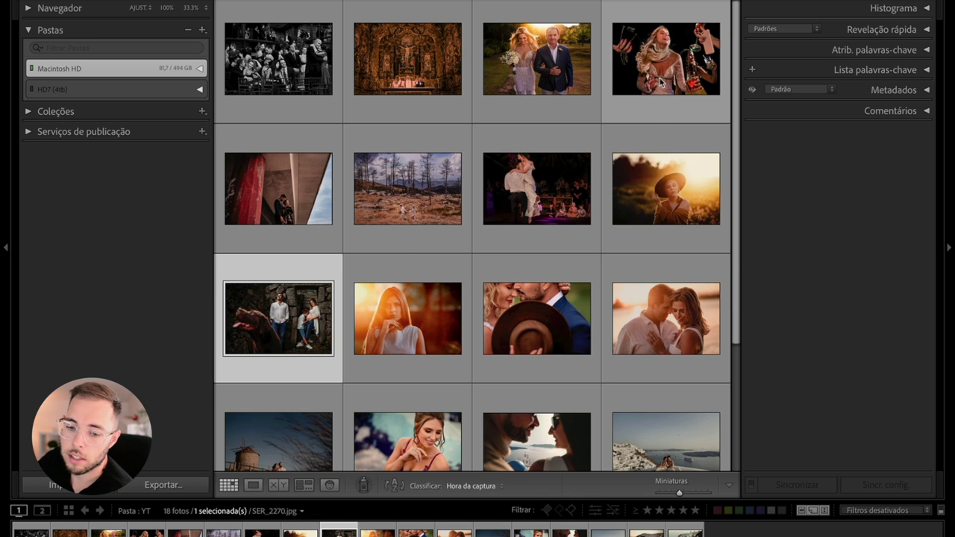
double_click(662, 91)
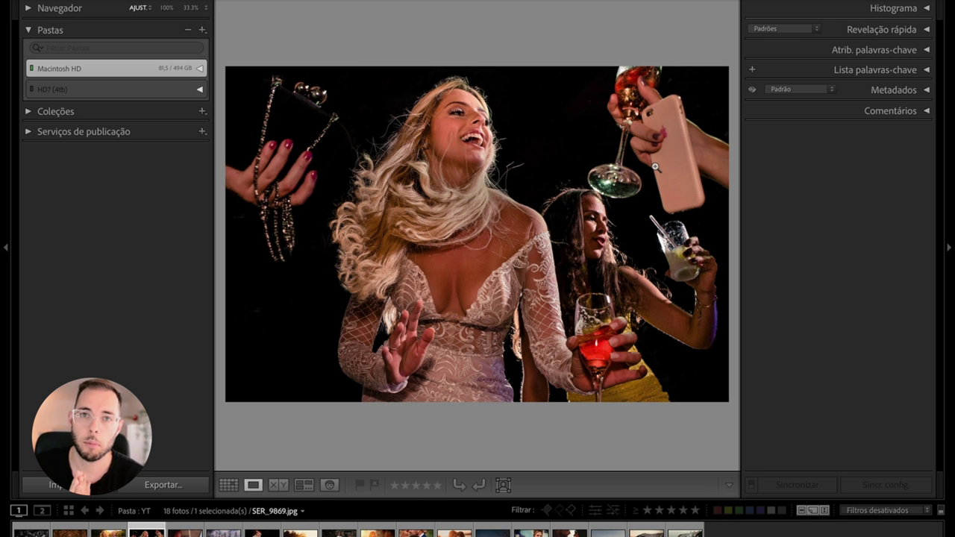
Step: Open CRI_0019 in Loupe view with its exposure and lens info overlay shown
key("g")
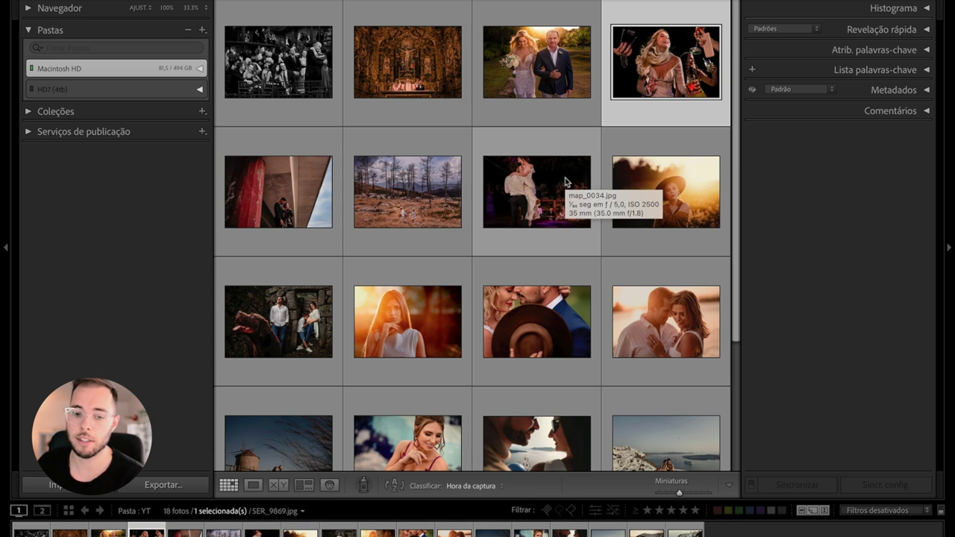
left_click(288, 76)
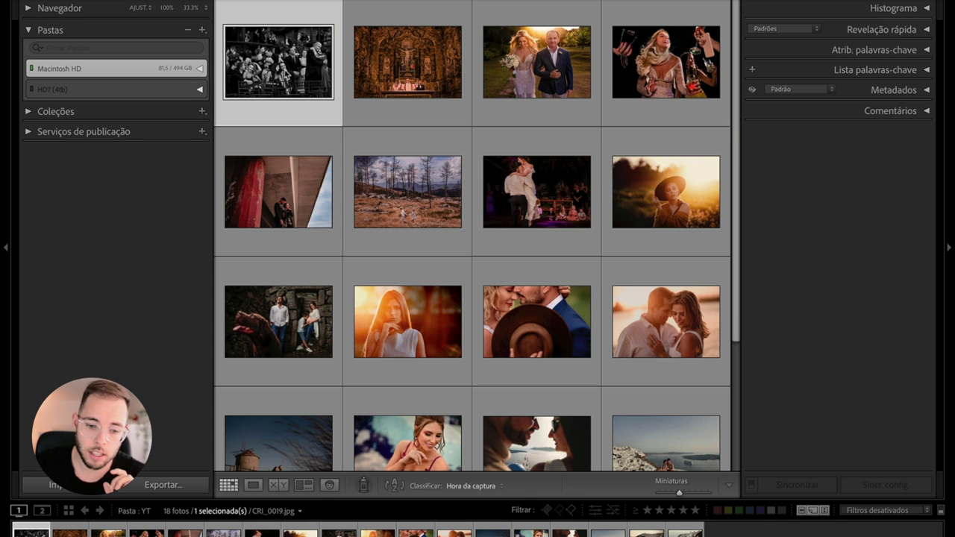
double_click(284, 71)
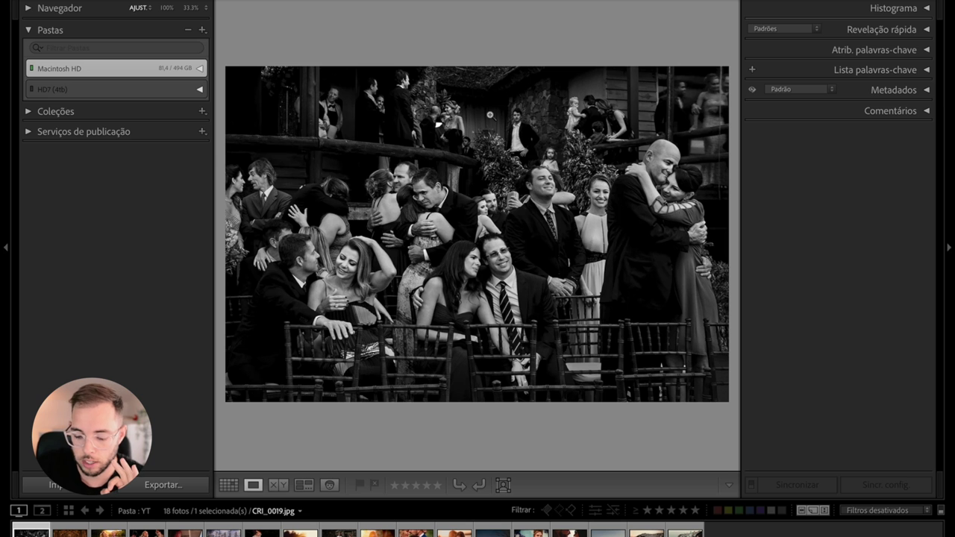
key("i")
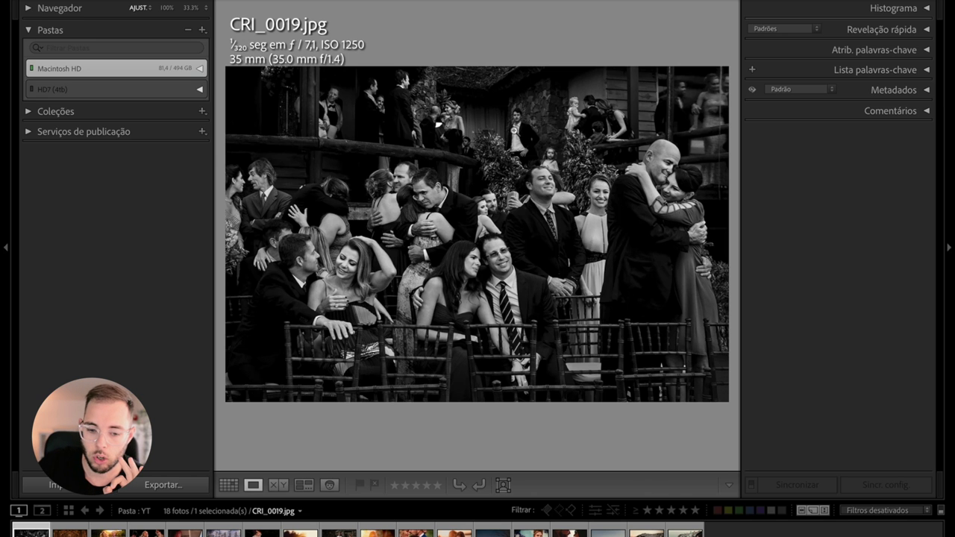
Step: View the sunset couple photo SER_5325 enlarged with its exposure and lens details overlaid
key("g")
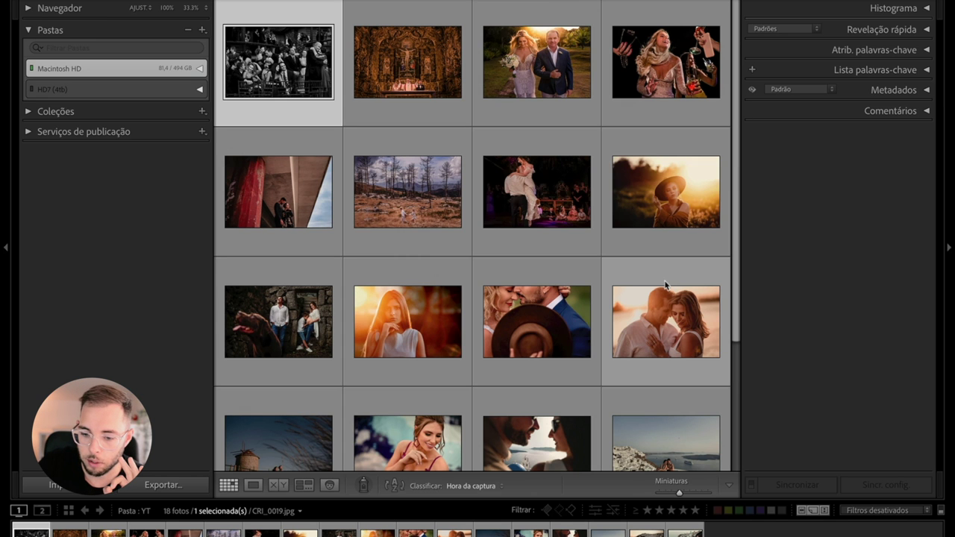
double_click(658, 320)
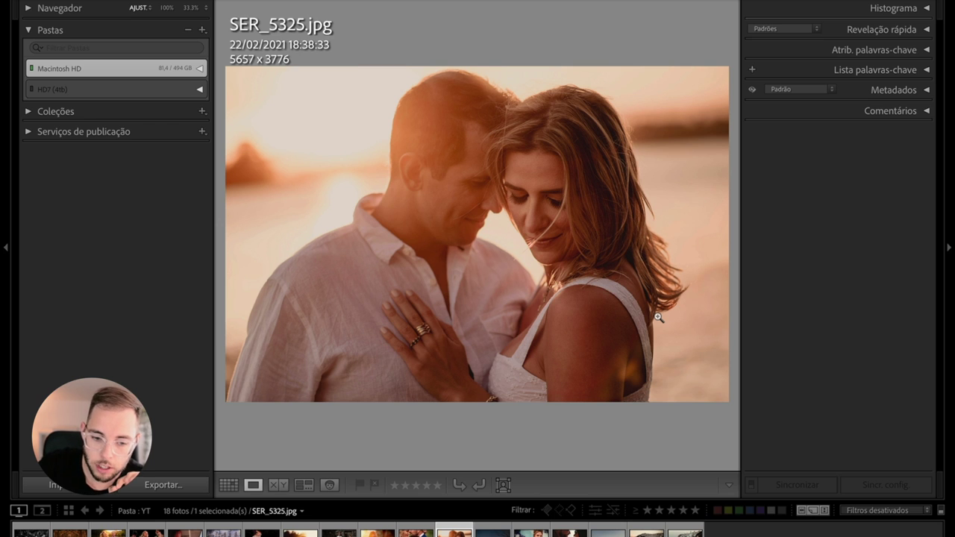
key("i")
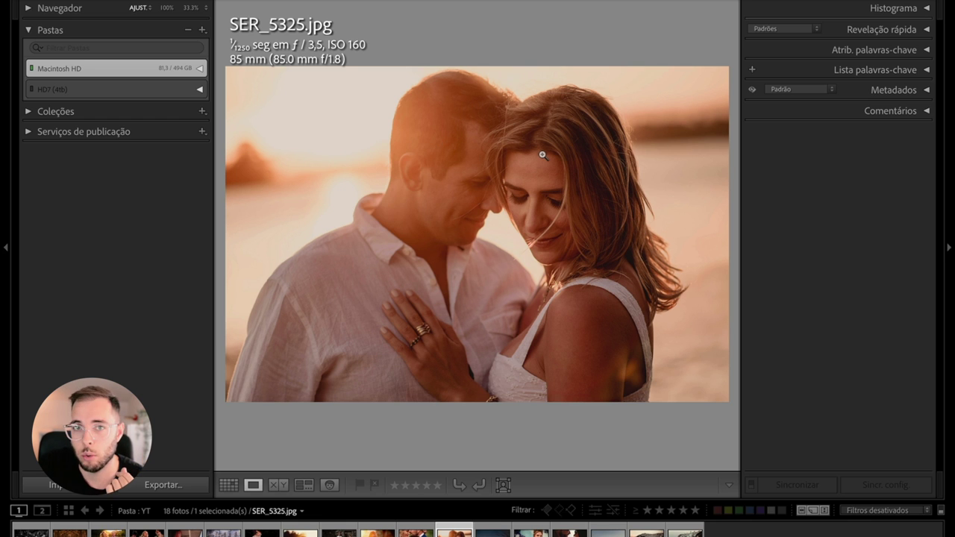
Step: Compare CRI_0019 and SER_5325 enlarged, ending on CRI_0019 (1/320 s, f/7.1, ISO 1250, 35 mm)
key("g")
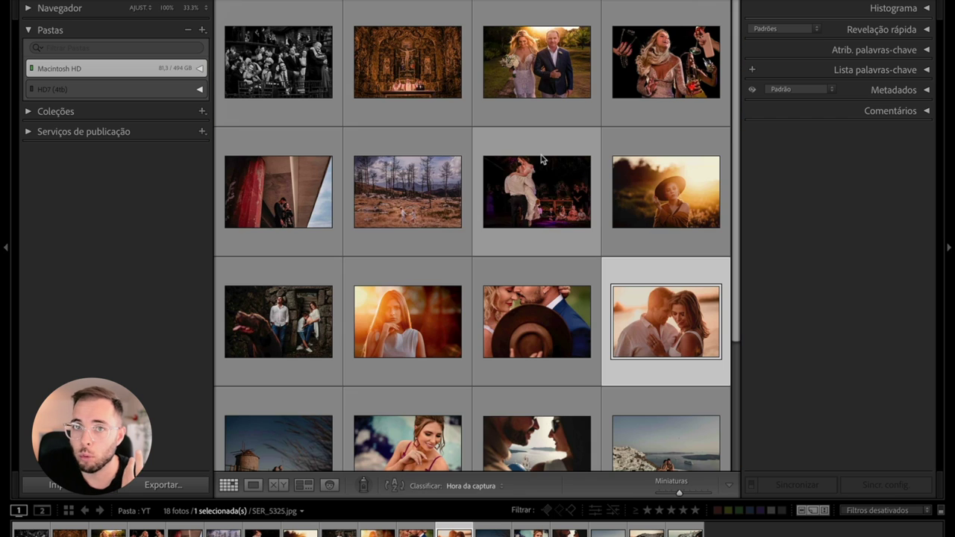
double_click(313, 67)
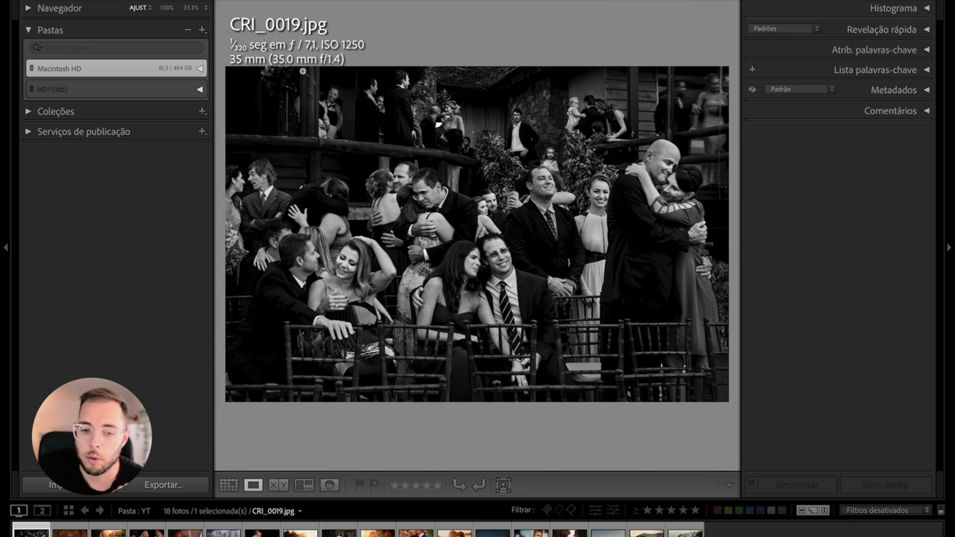
key("g")
double_click(671, 298)
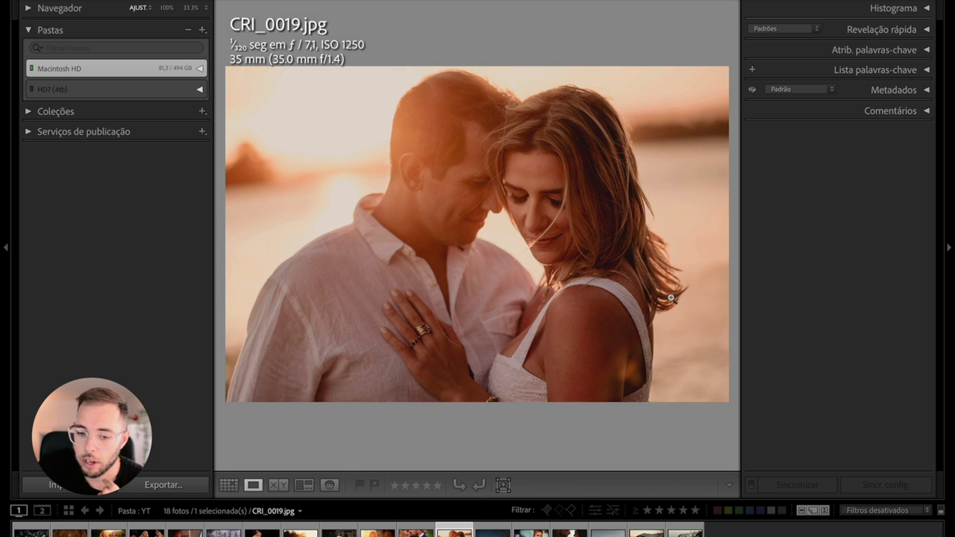
key("g")
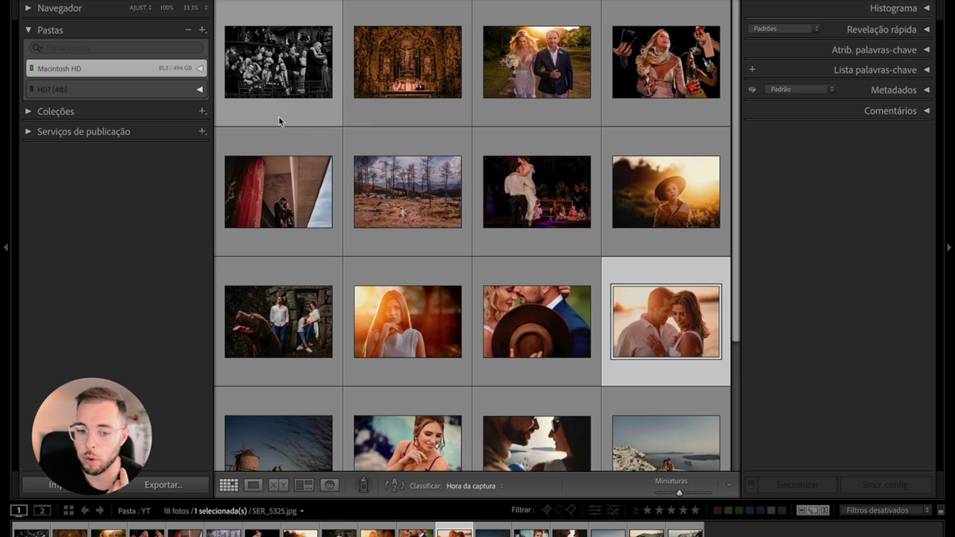
double_click(281, 72)
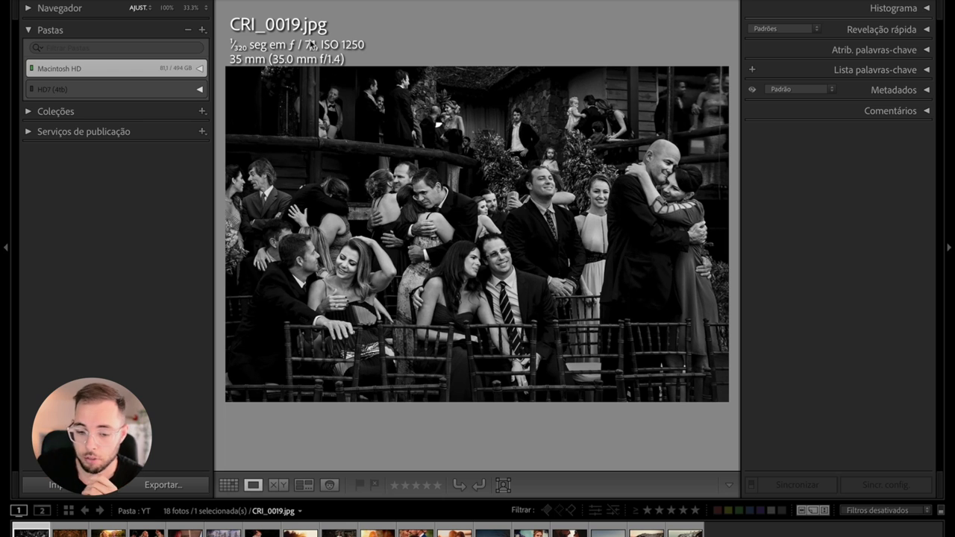
Step: Hide the info overlay and view the sunset couple photo SER_5325 zoomed in
key("i")
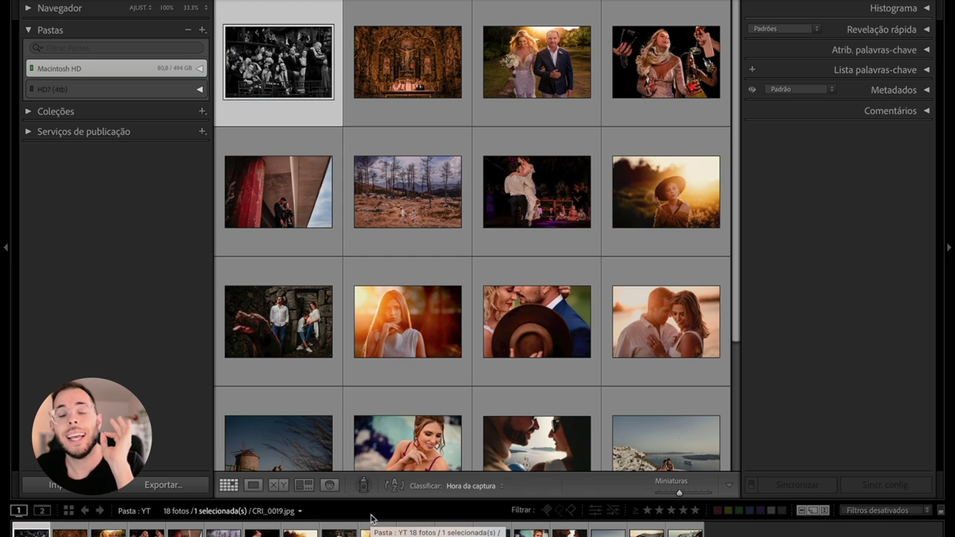
double_click(642, 319)
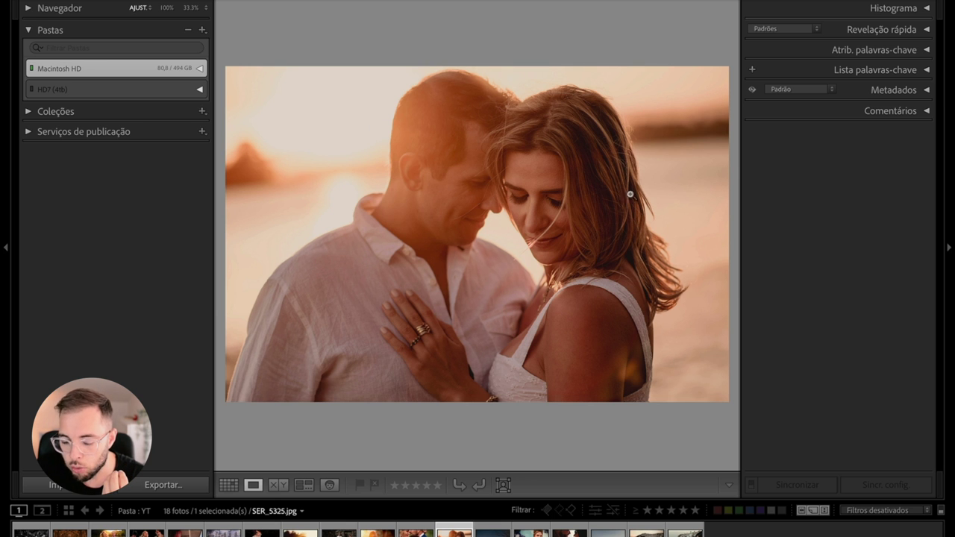
left_click(557, 223)
Step: Find the Santorini clifftop couple photo further down the grid and view it enlarged
key("g")
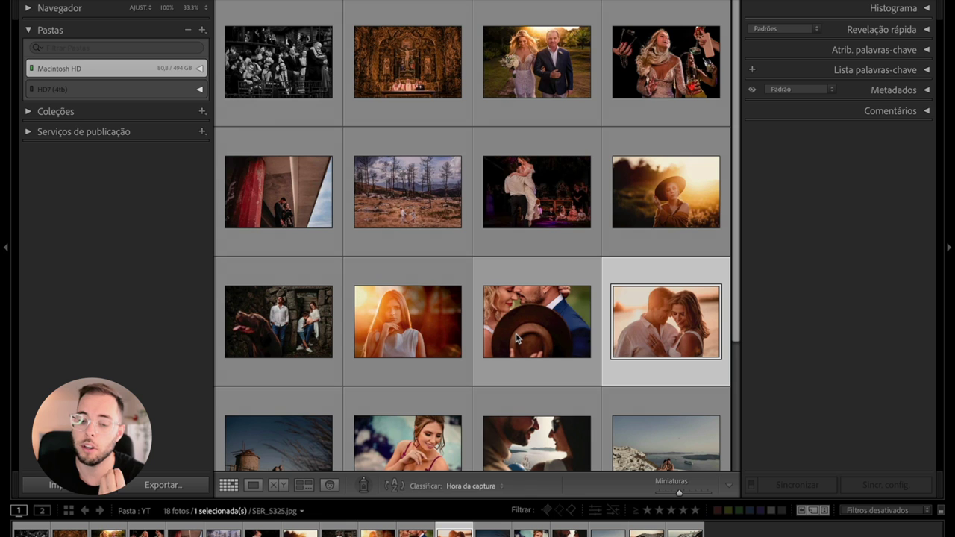
scroll(516, 337, "down", 2)
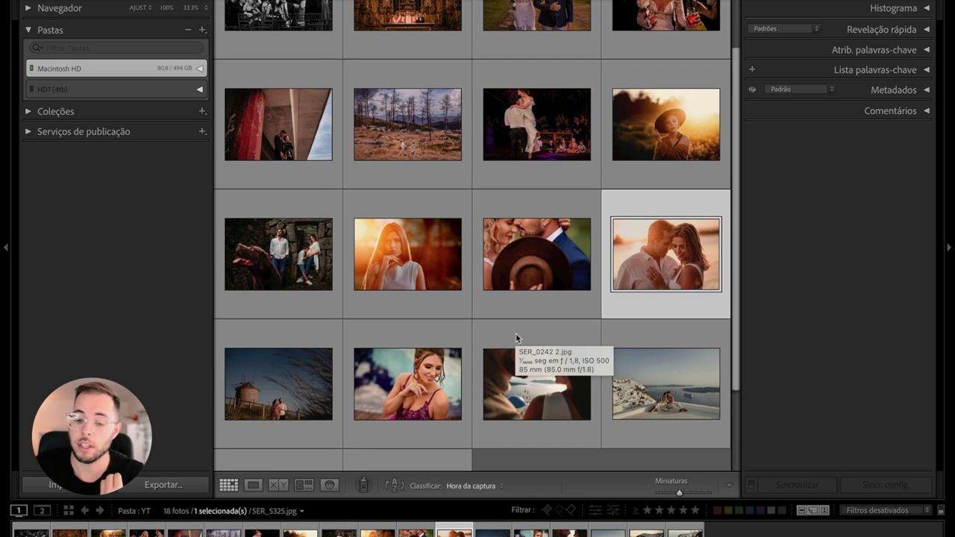
left_click(663, 401)
double_click(663, 400)
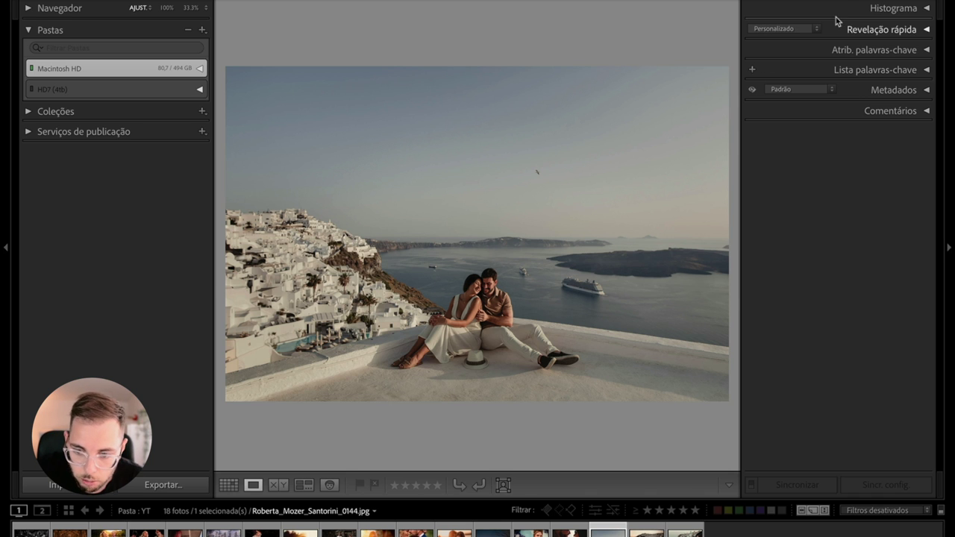
Step: Load the Santorini photo in Develop with panels hidden, then trial a strong global clarity boost
key("d")
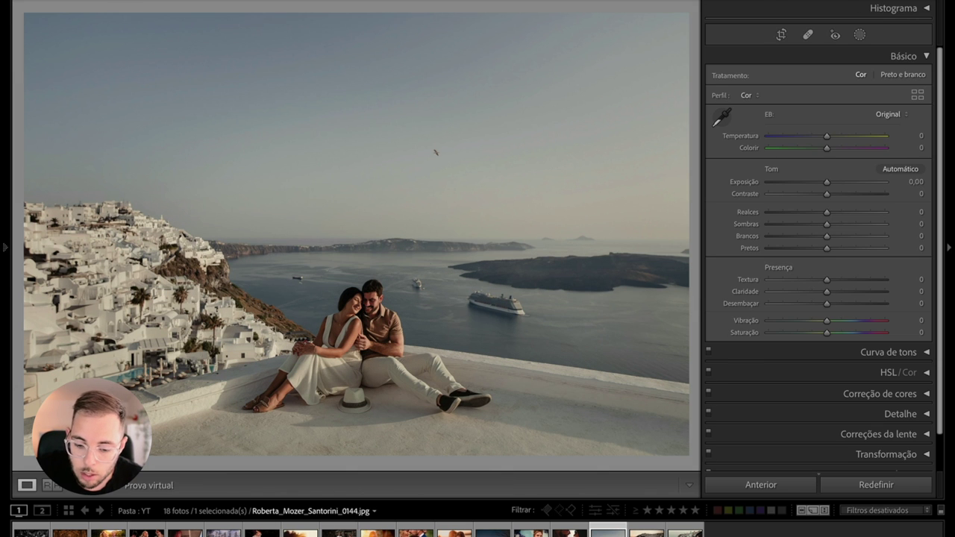
key("F6")
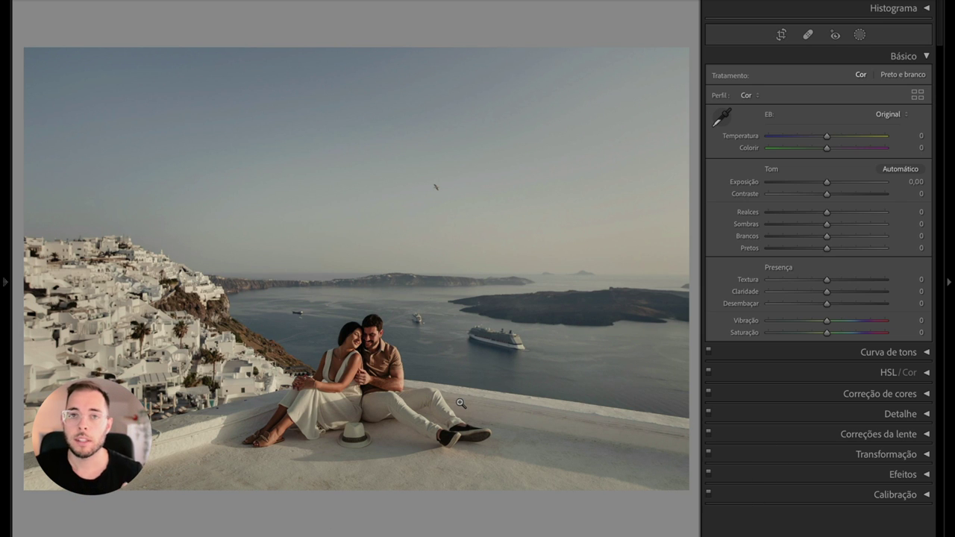
key("i")
key("i")
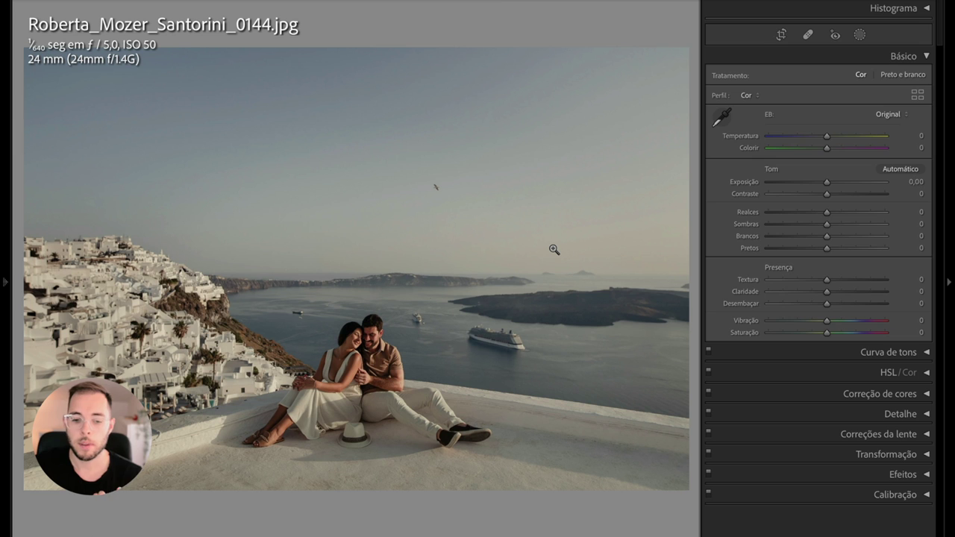
key("i")
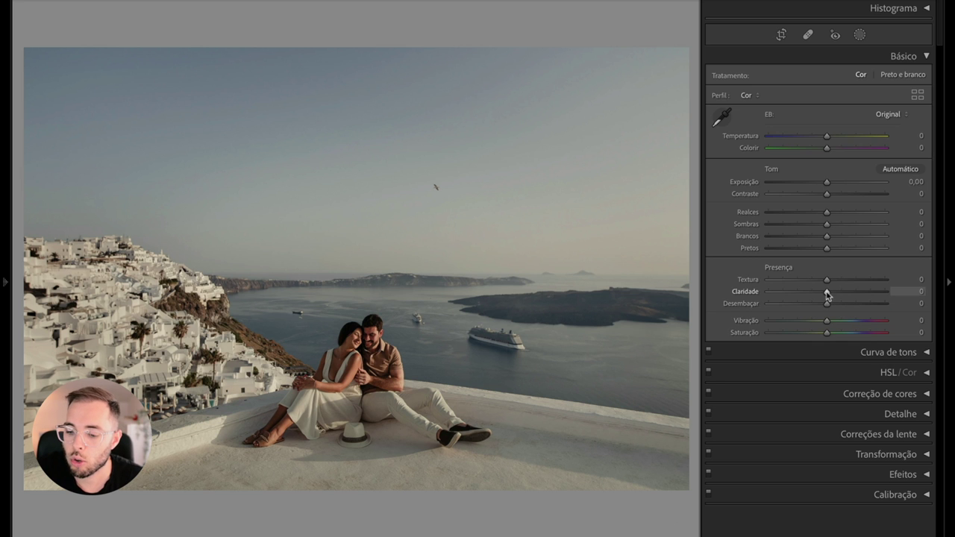
mouse_move(830, 294)
left_mouse_down()
mouse_move(855, 293)
mouse_move(814, 294)
mouse_move(883, 294)
left_mouse_up()
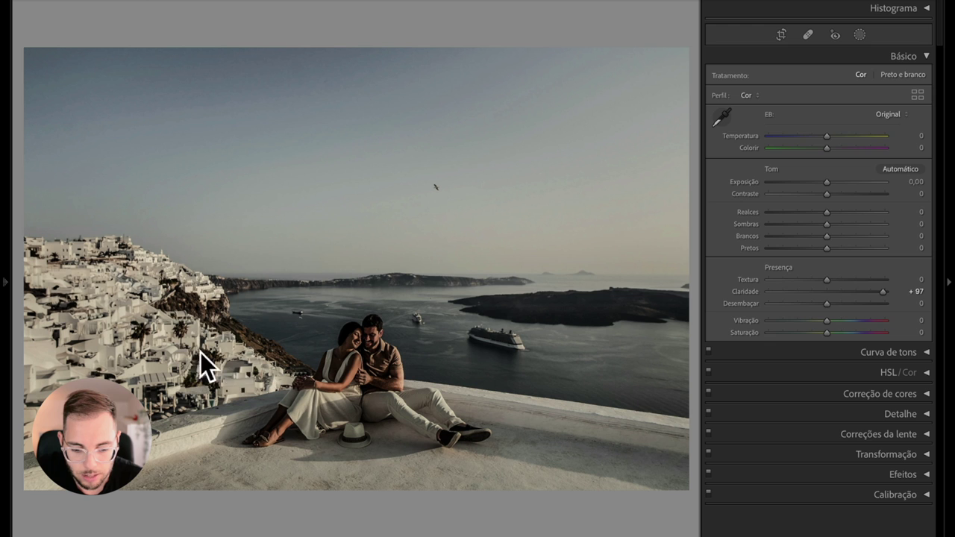
double_click(750, 293)
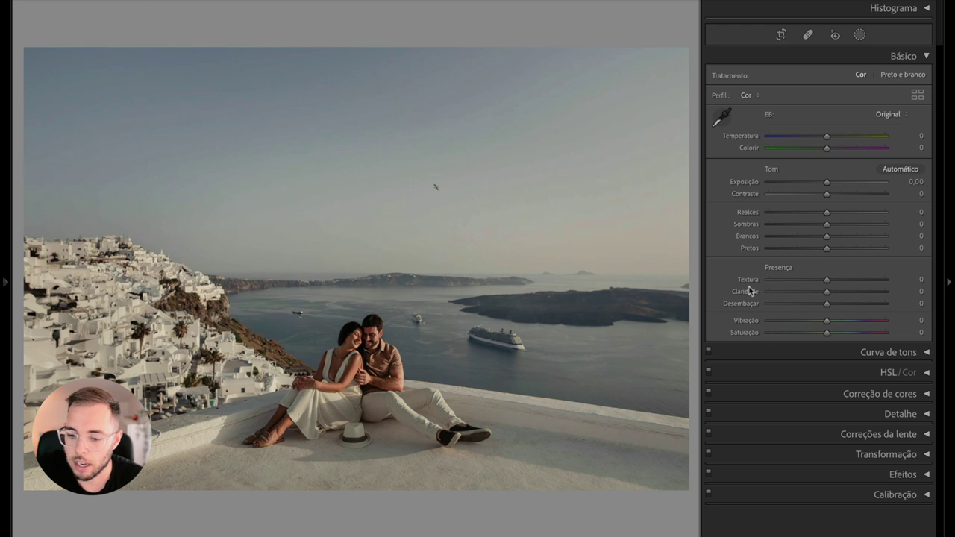
left_click(894, 412)
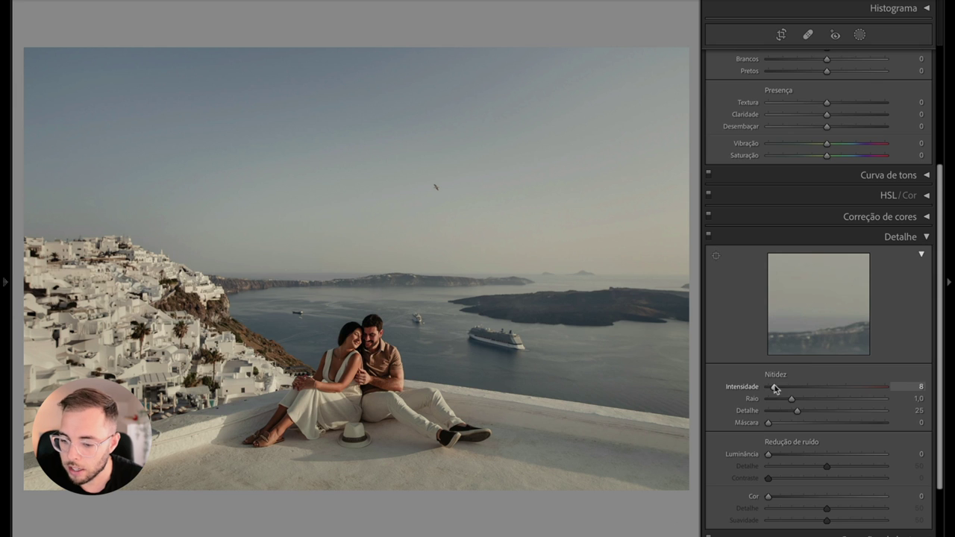
left_click_drag(870, 375, 869, 375)
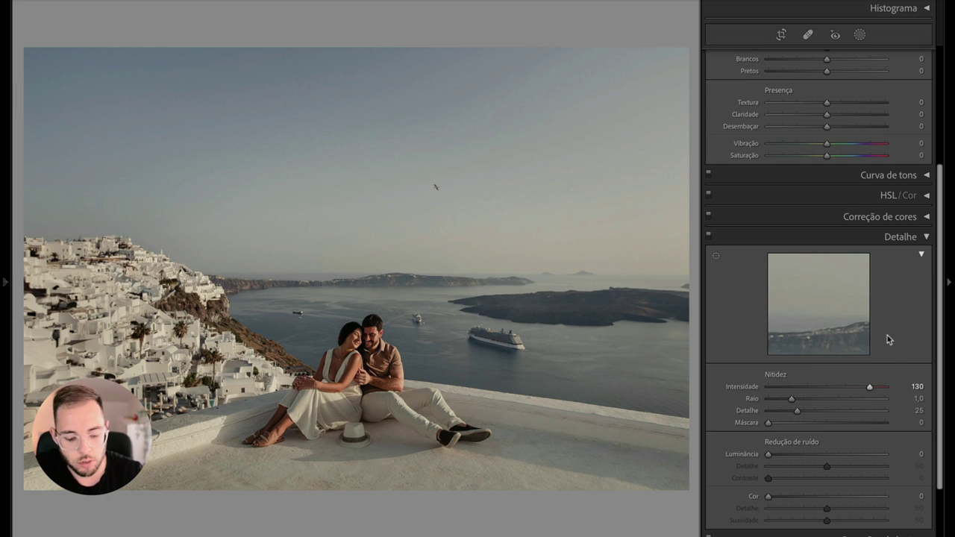
key("ctrl+z")
left_click(922, 237)
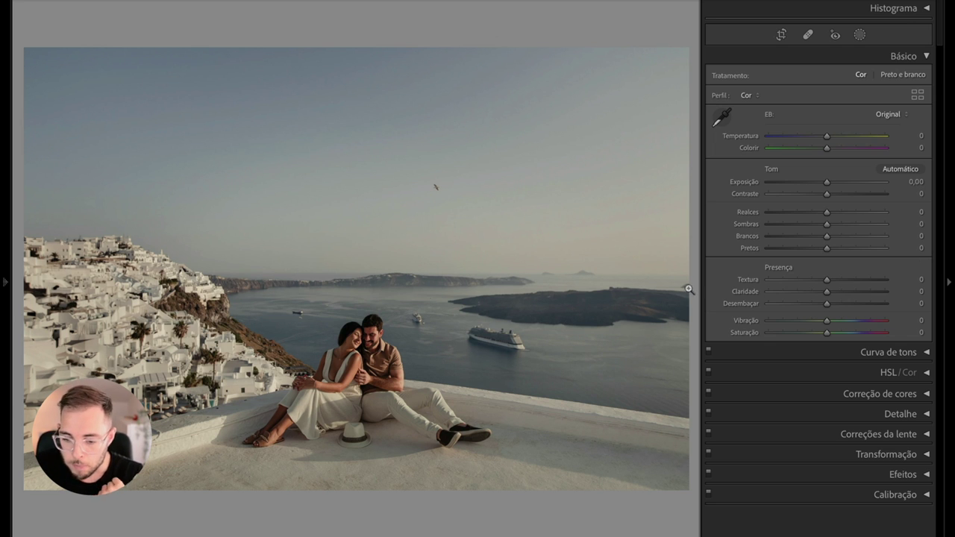
left_click_drag(828, 292, 883, 296)
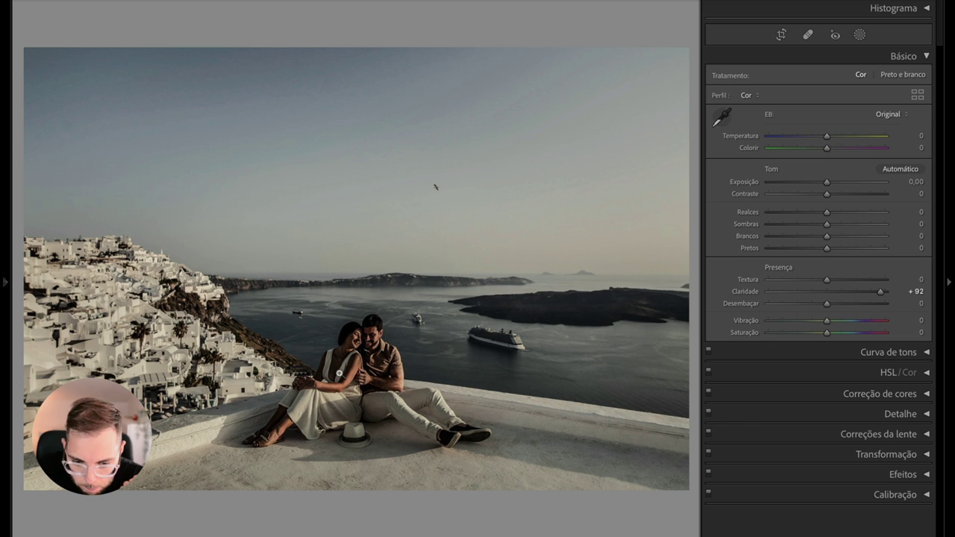
double_click(751, 291)
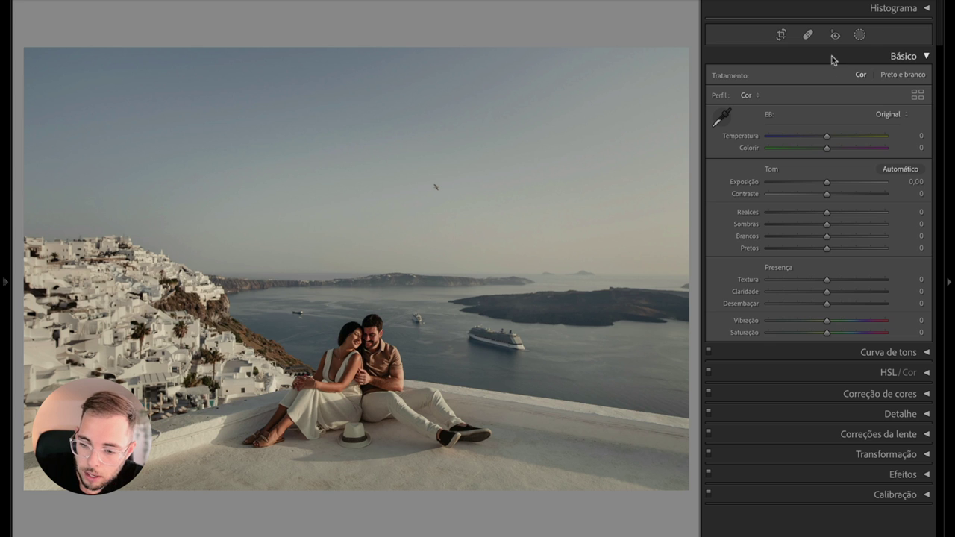
left_click(859, 34)
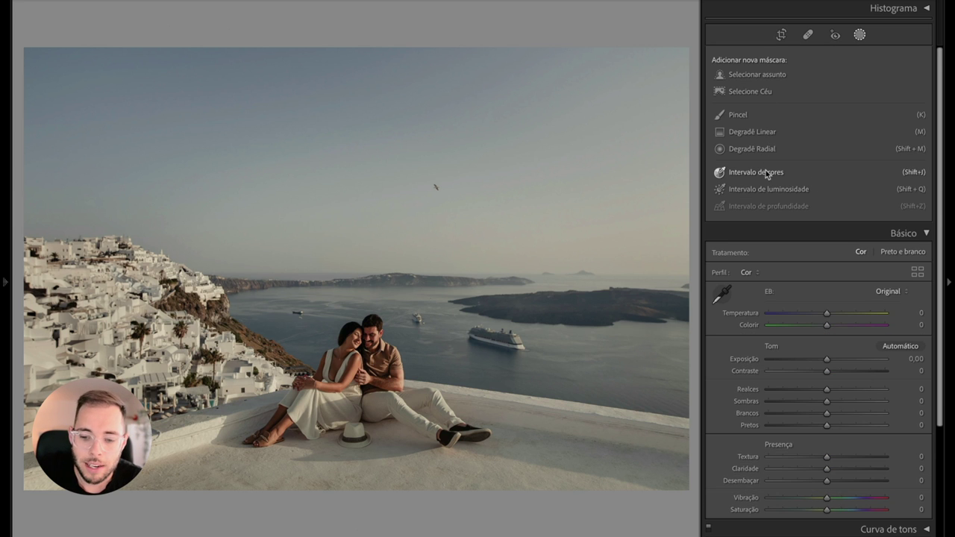
Step: Create a brush mask with clarity 39 and sharpness 23, painted over the whitewashed town
left_click(746, 115)
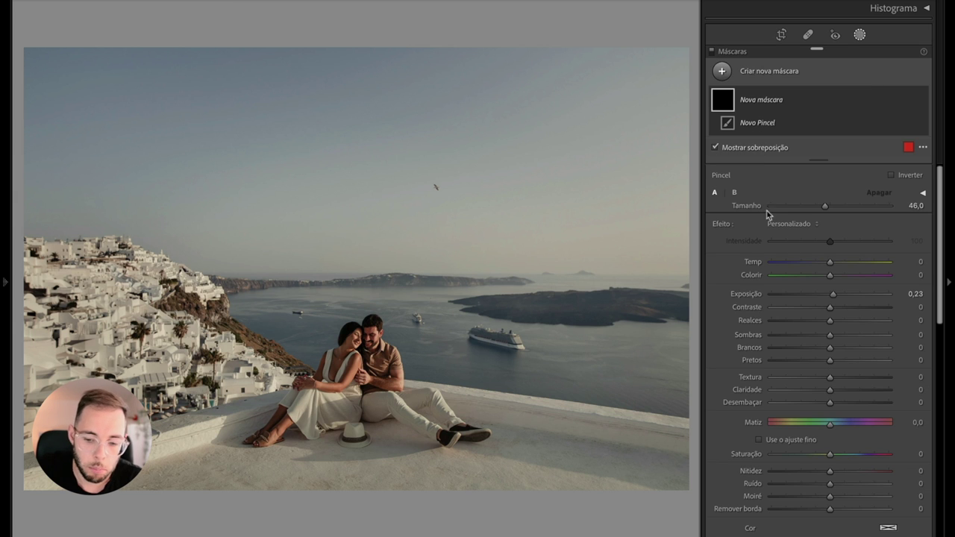
double_click(728, 224)
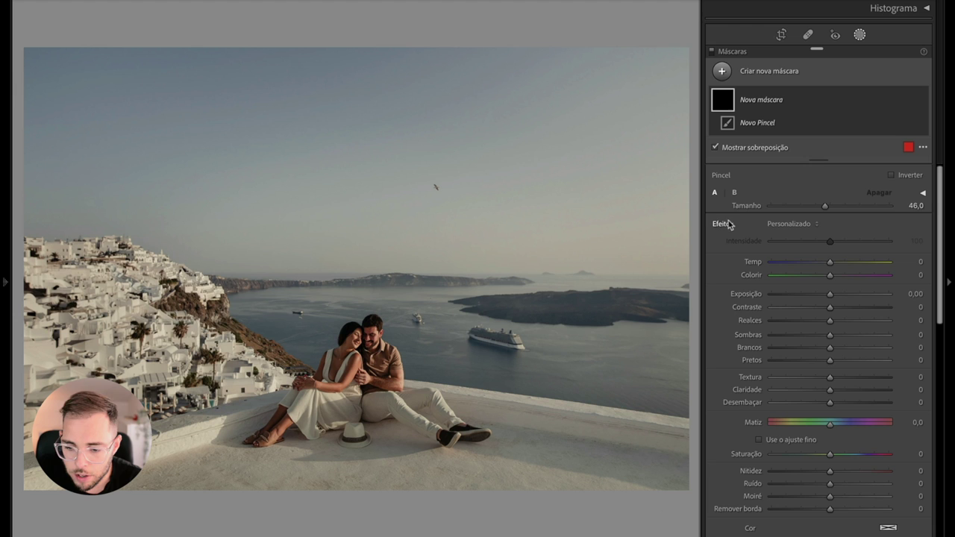
left_click_drag(830, 390, 853, 392)
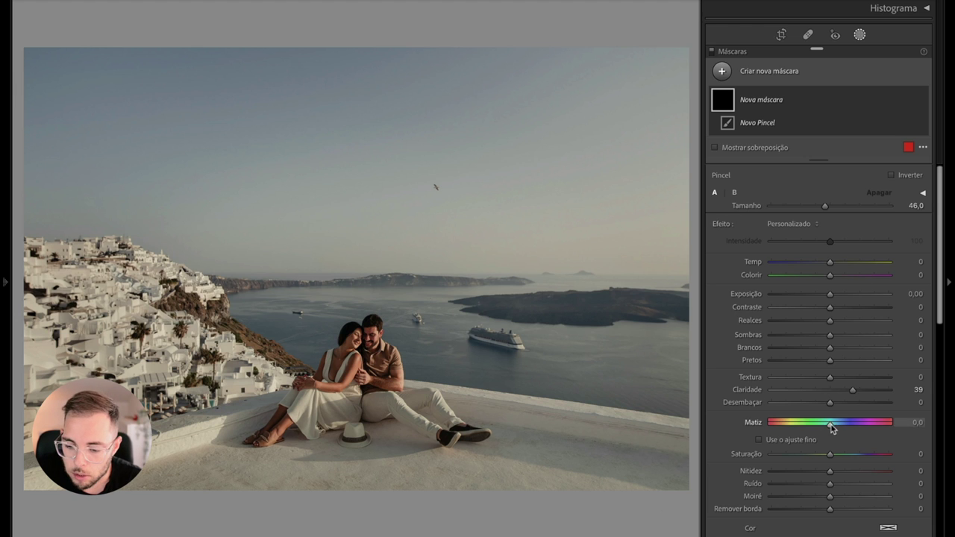
left_click_drag(830, 470, 845, 472)
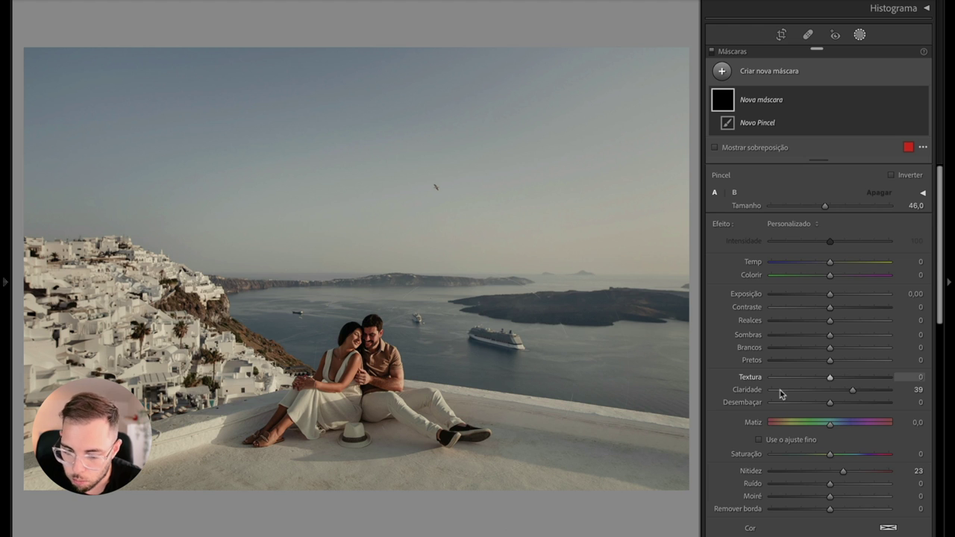
scroll(134, 358, "down", 5)
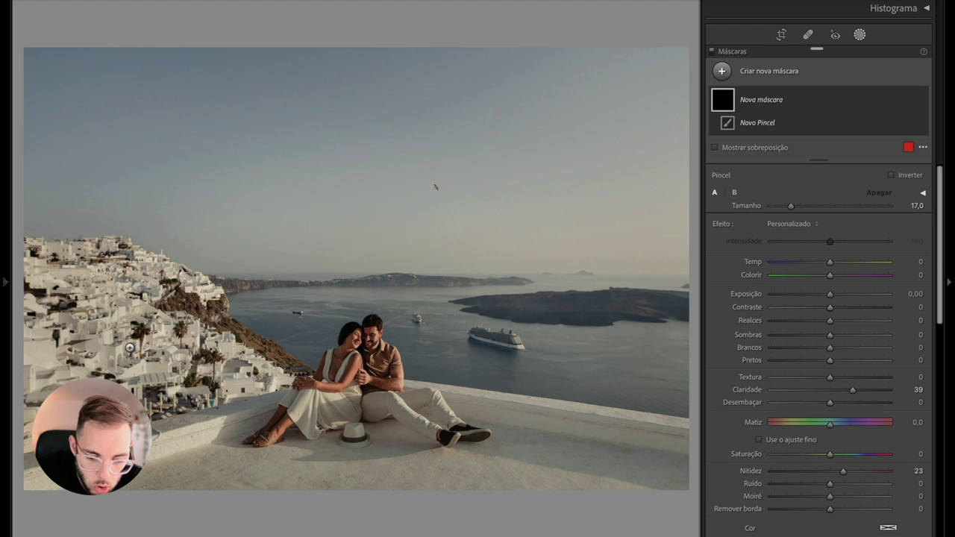
scroll(139, 348, "up", 1)
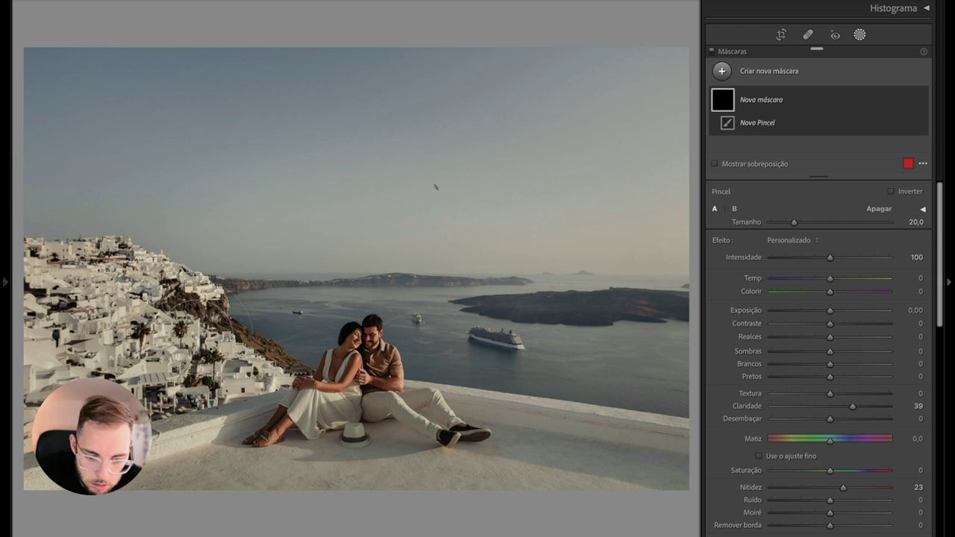
left_click_drag(195, 308, 242, 340)
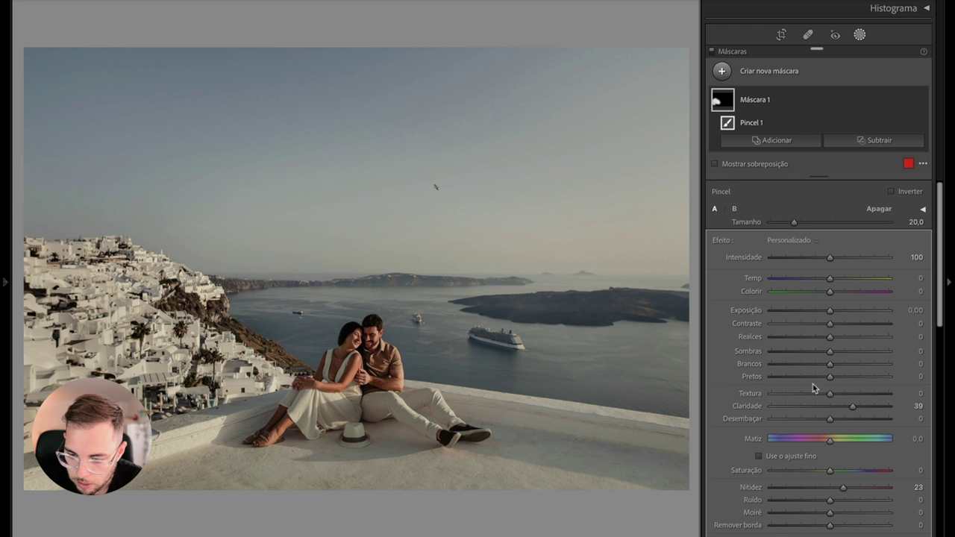
Step: Raise Máscara 1's clarity to 61 and toggle the mask on and off to compare
mouse_move(863, 409)
left_mouse_down()
mouse_move(812, 404)
mouse_move(876, 405)
mouse_move(863, 410)
left_mouse_up()
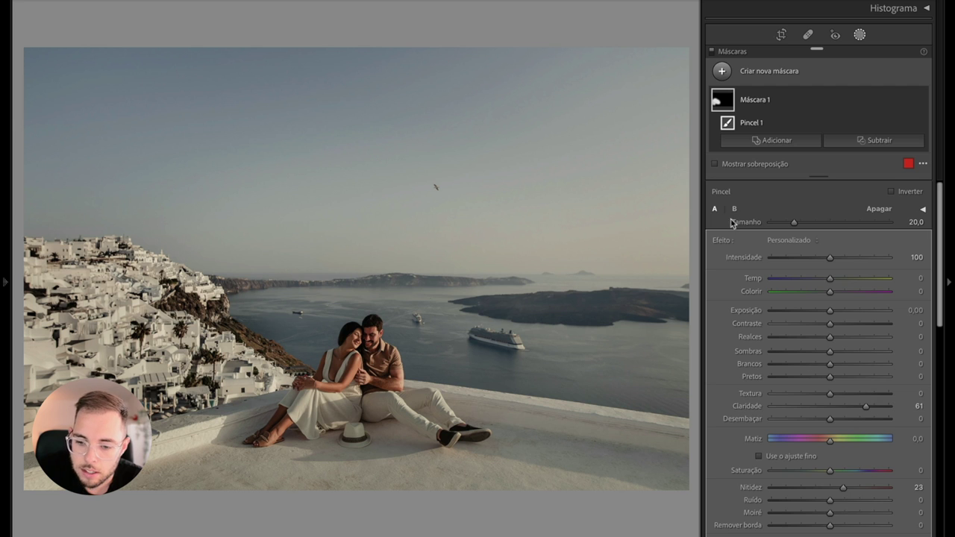
mouse_move(821, 99)
left_click(921, 100)
left_click(921, 100)
left_click(921, 99)
left_click(921, 100)
left_click(856, 140)
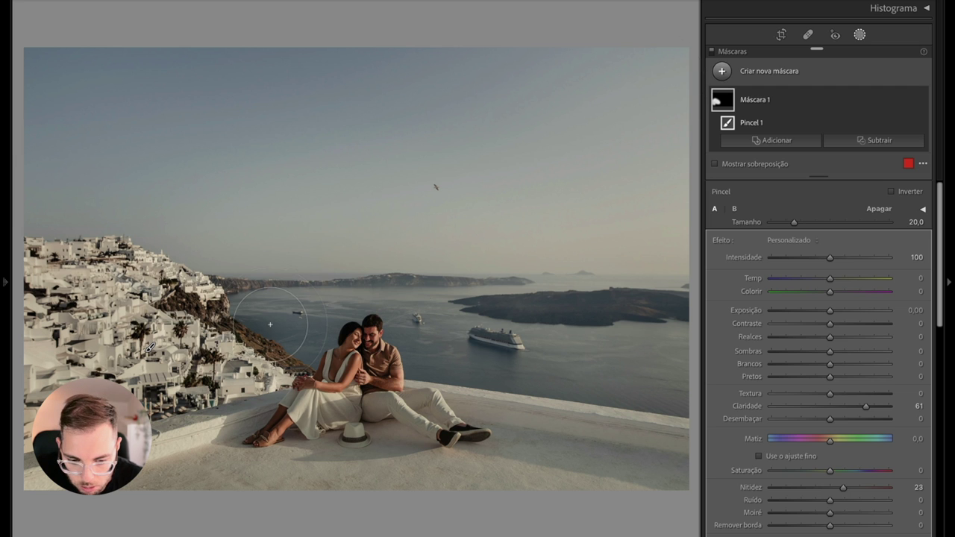
left_click(862, 140)
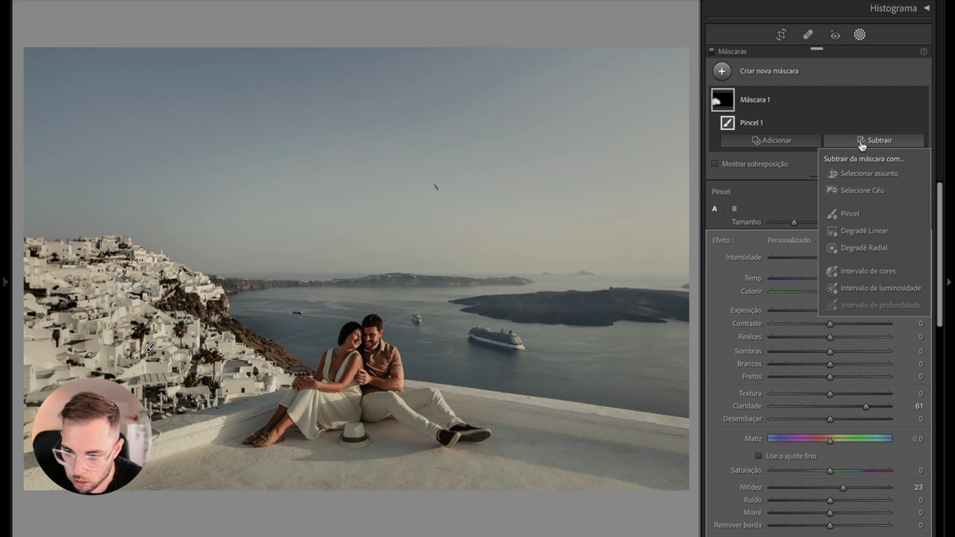
Step: Brush-subtract the bay from the town mask and compare the result with the mask hidden
left_click(856, 215)
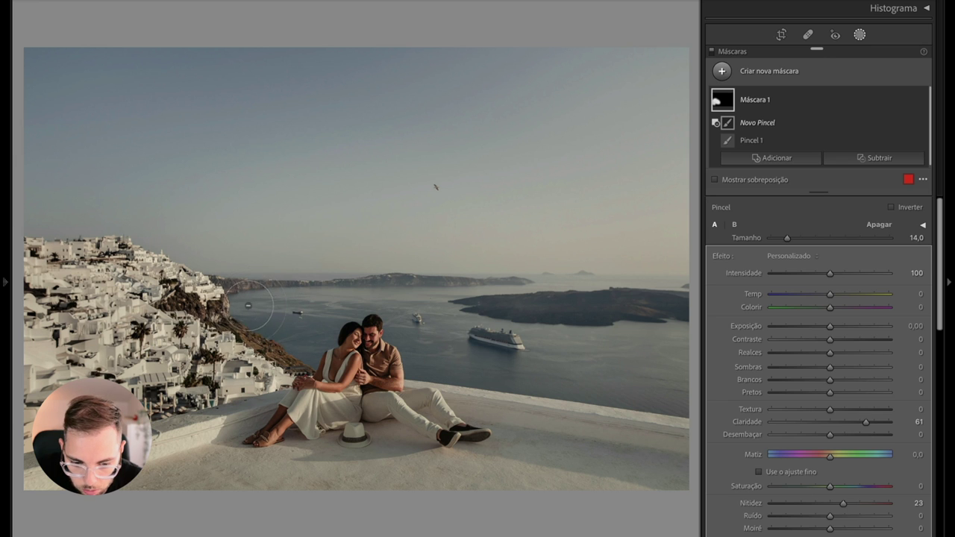
left_click_drag(250, 299, 277, 310)
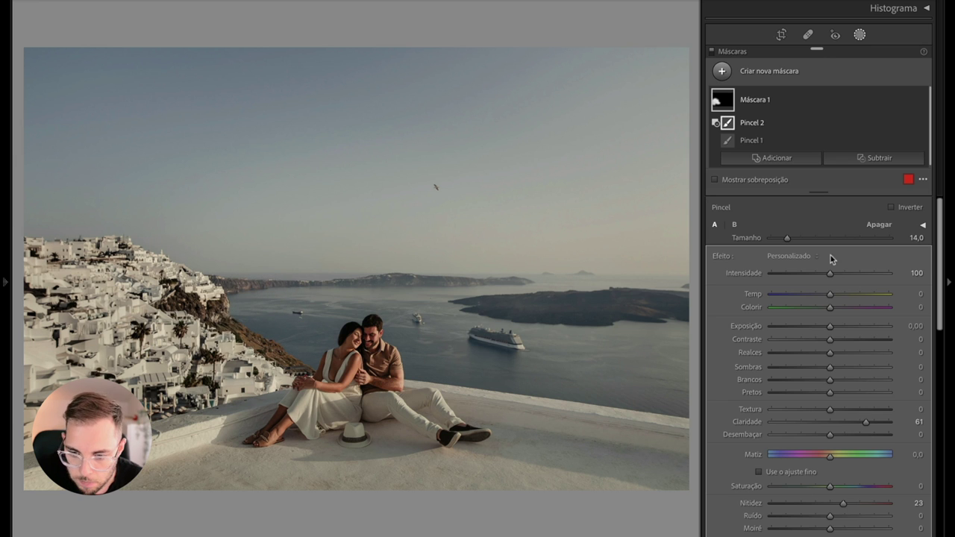
left_click(921, 100)
left_click(922, 100)
left_click(921, 100)
left_click(921, 100)
left_click(921, 100)
left_click(921, 100)
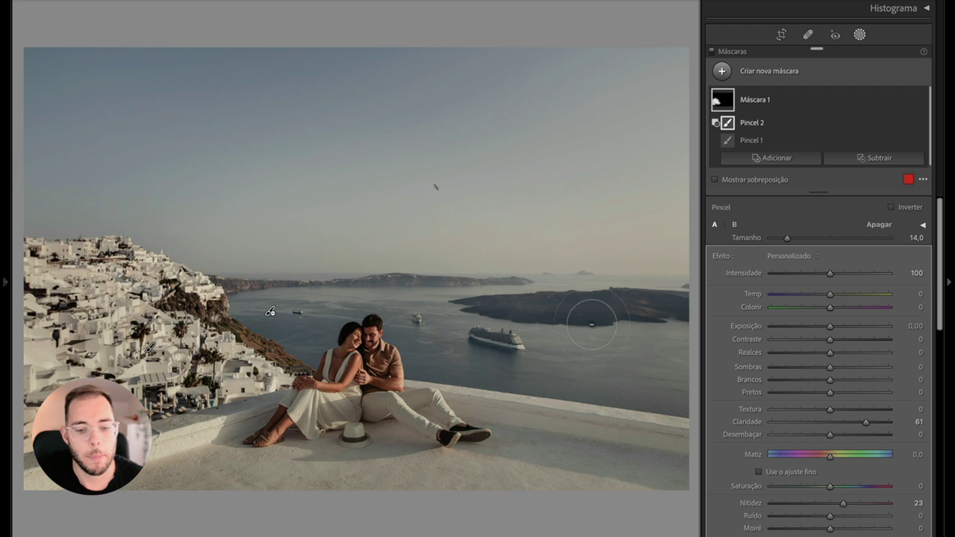
Step: Set the mask's sharpness to 69, close Masking, and return to the photo grid
scroll(854, 381, "down", 3)
left_click_drag(847, 391, 874, 390)
left_click_drag(865, 309, 867, 307)
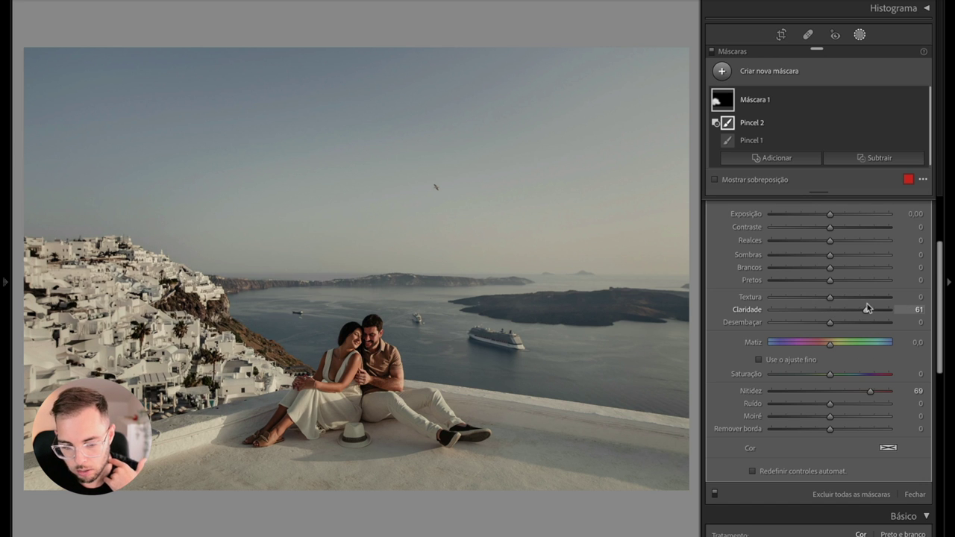
key("shift+w")
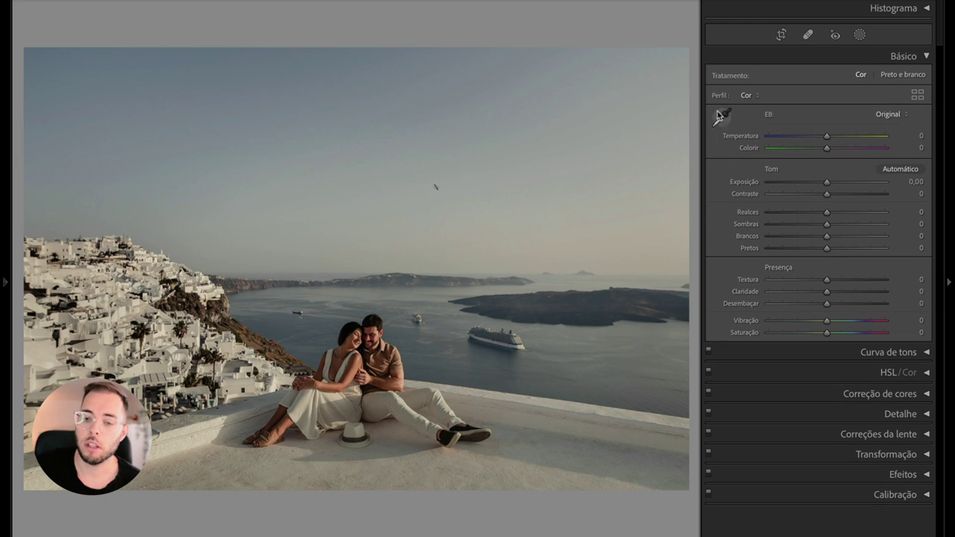
key("g")
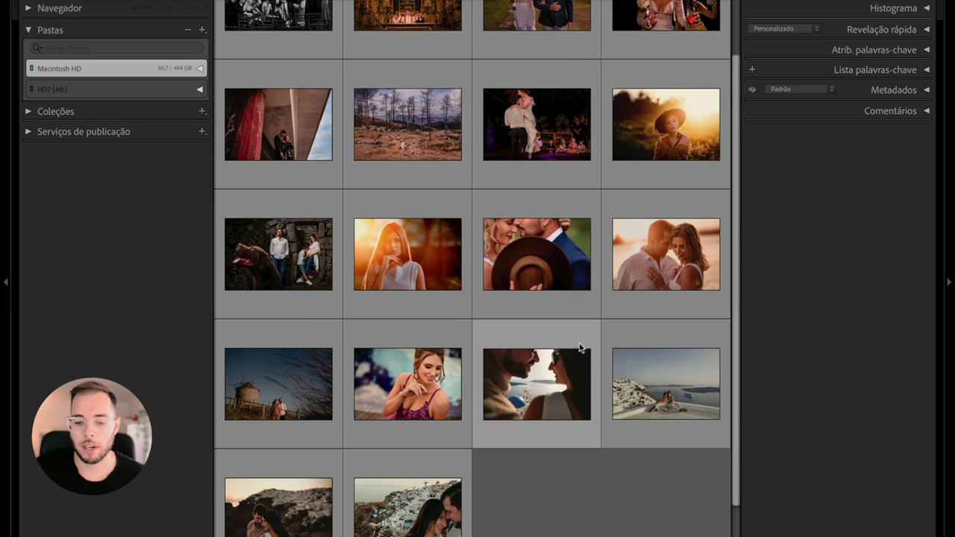
Step: Open the sunset couple portrait SER_5325 in Develop, preview Clarity +100, reset it to 0, and return to the grid
double_click(653, 258)
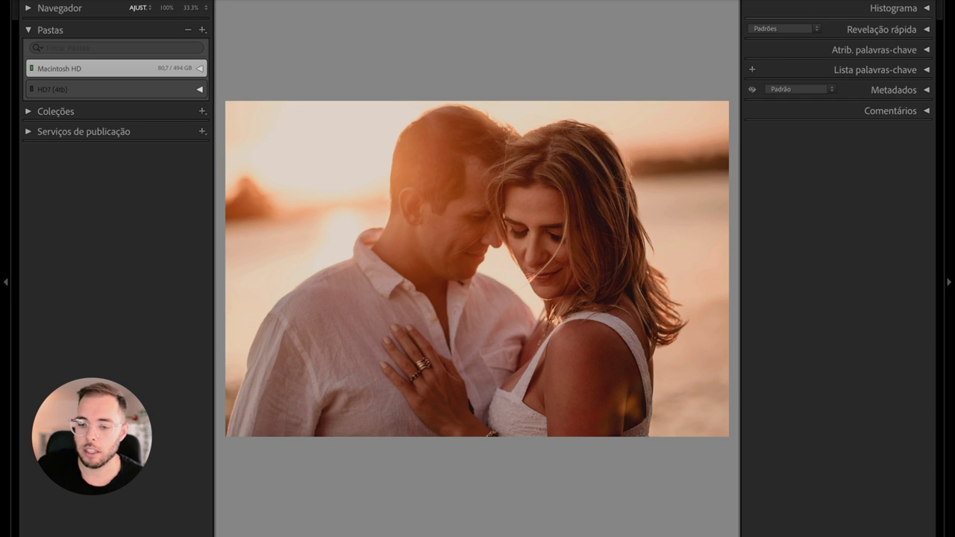
key("d")
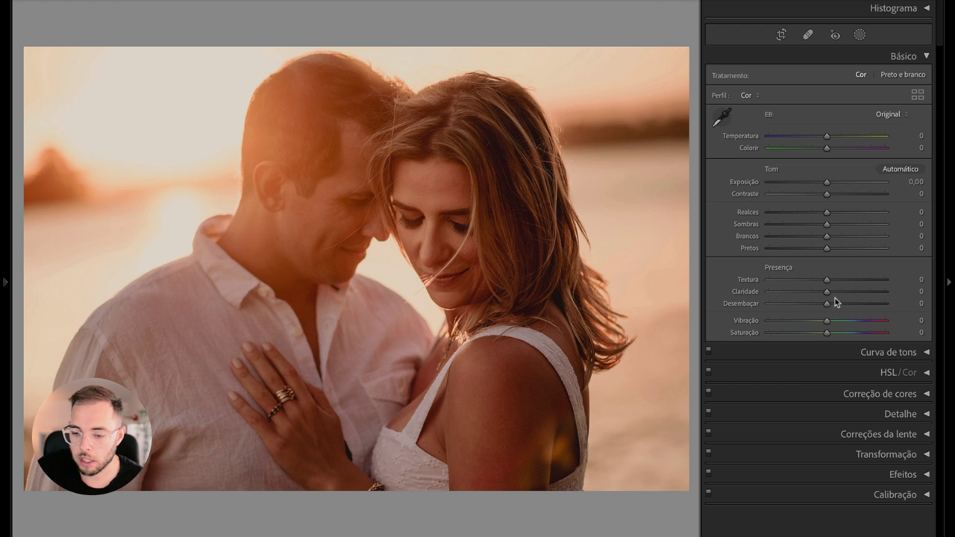
left_click_drag(828, 291, 886, 293)
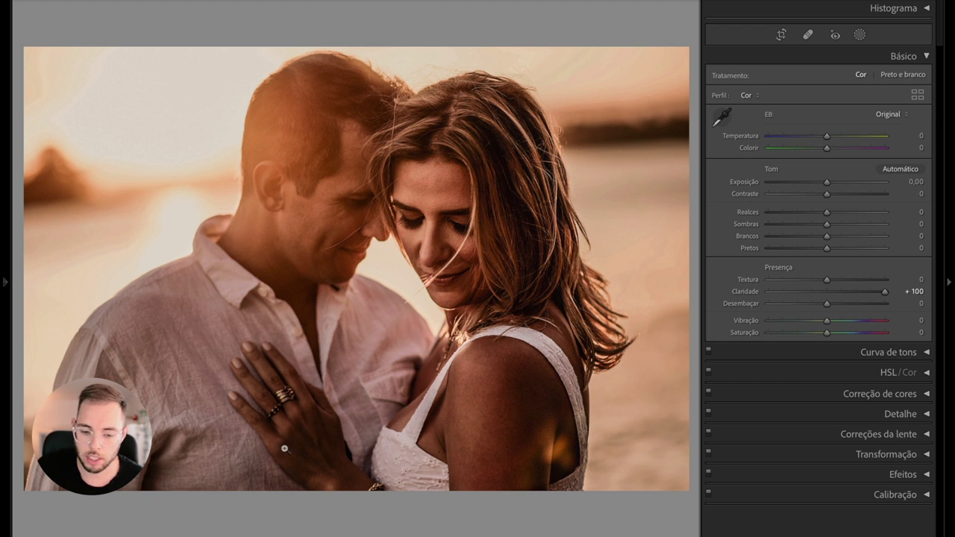
double_click(737, 294)
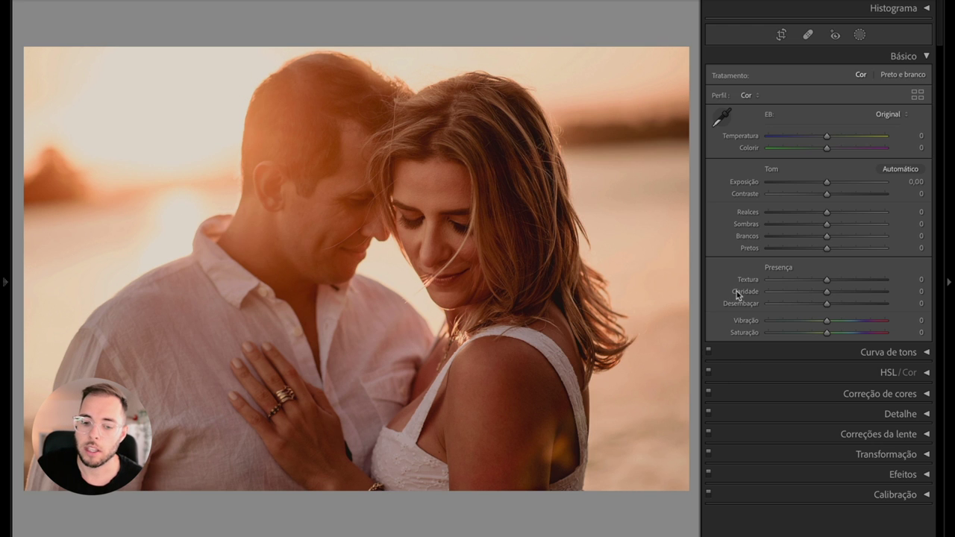
key("g")
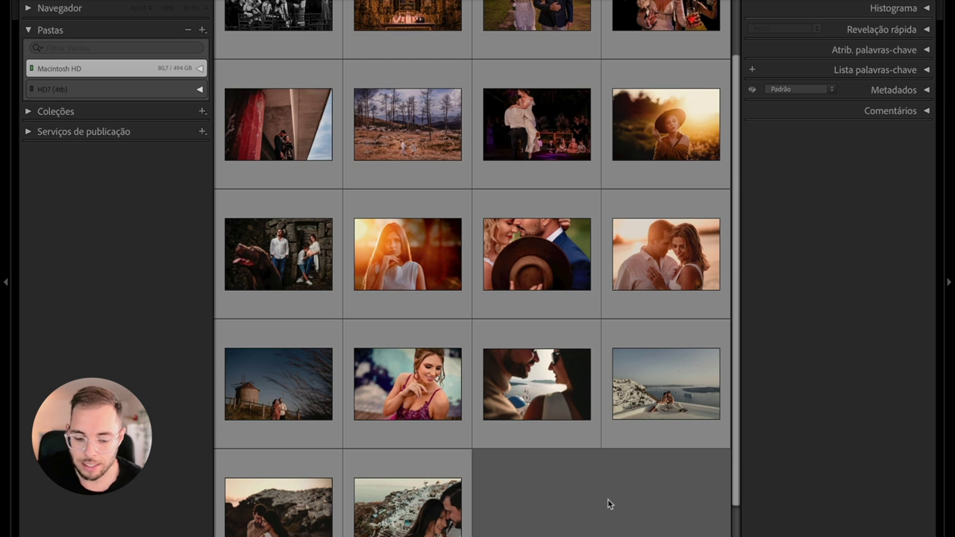
Step: Open the last Santorini couple photo enlarged and browse through the series, flipping between the final two
double_click(429, 493)
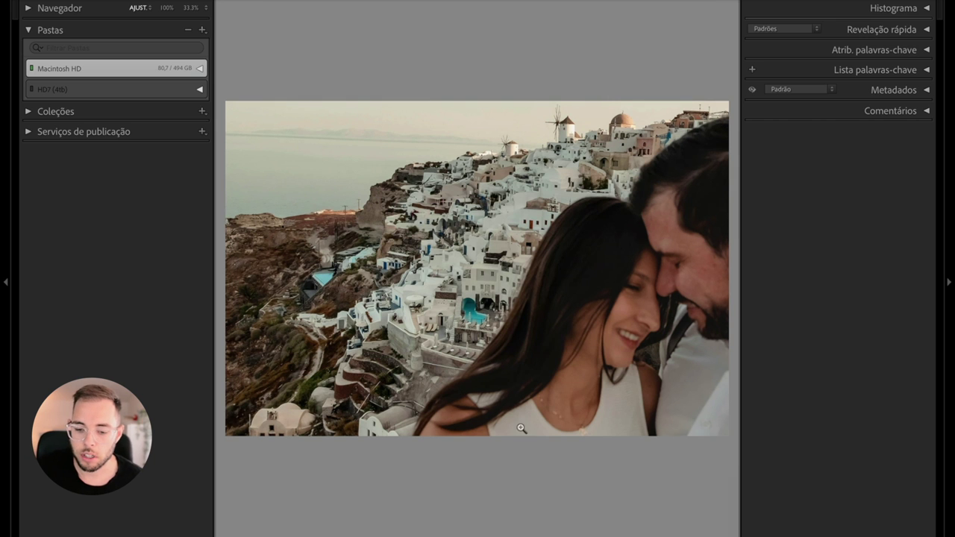
key("Right")
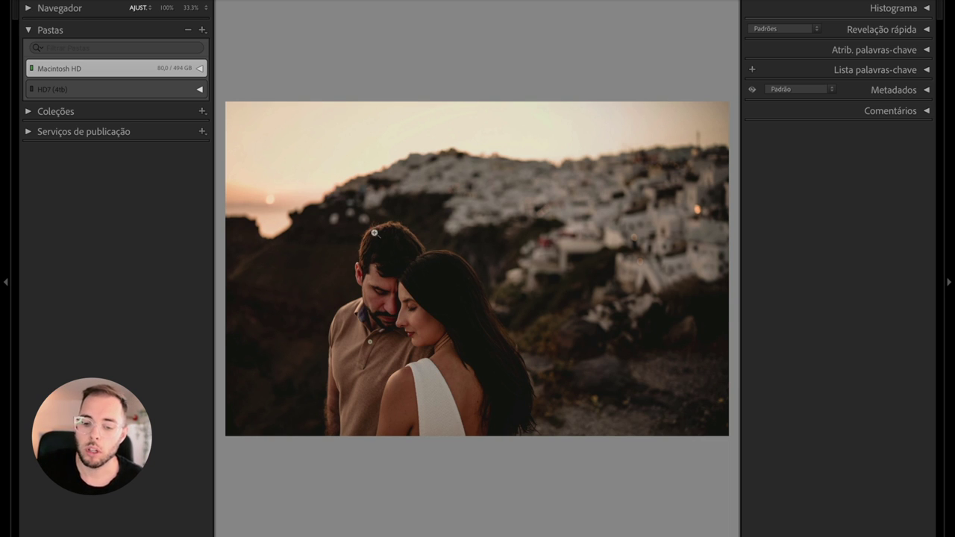
key("Right")
key("Left")
key("Right")
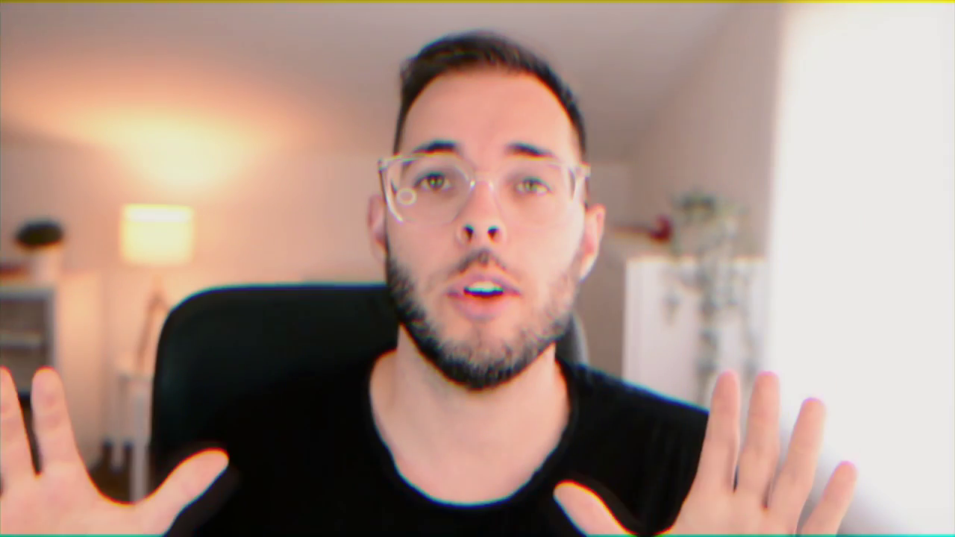